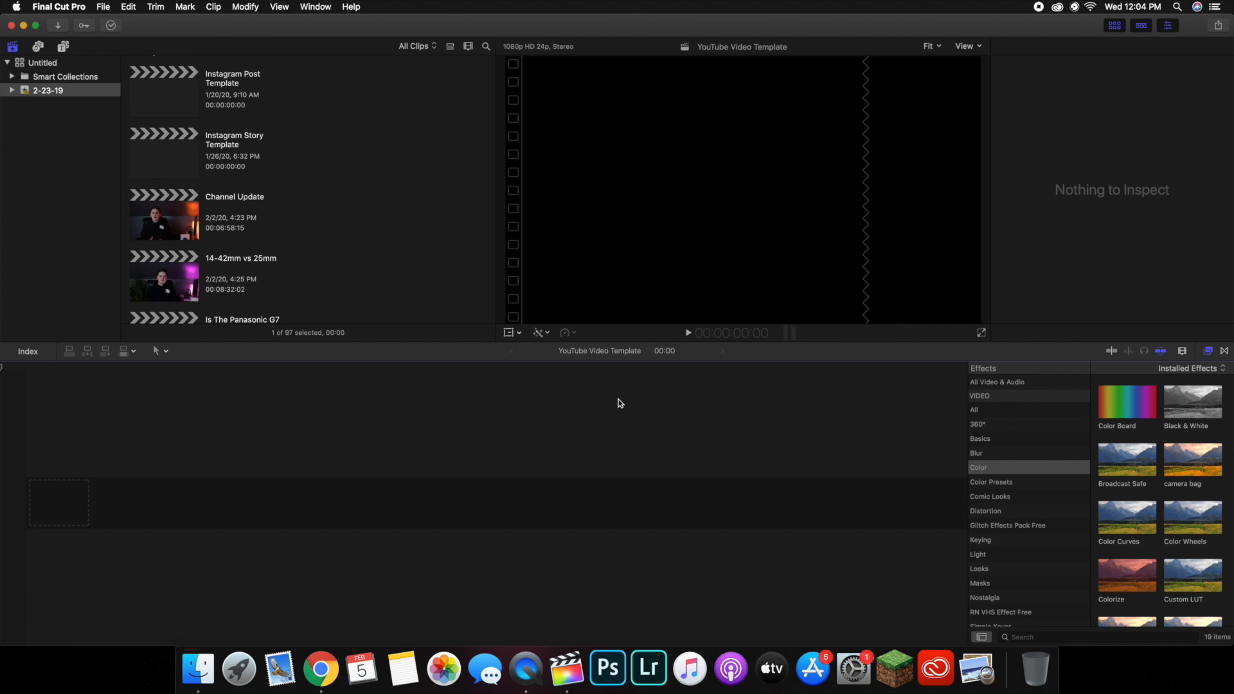
Set the editor aside, look through the YouTube folder on the desktop, and return to Final Cut Pro
click(25, 26)
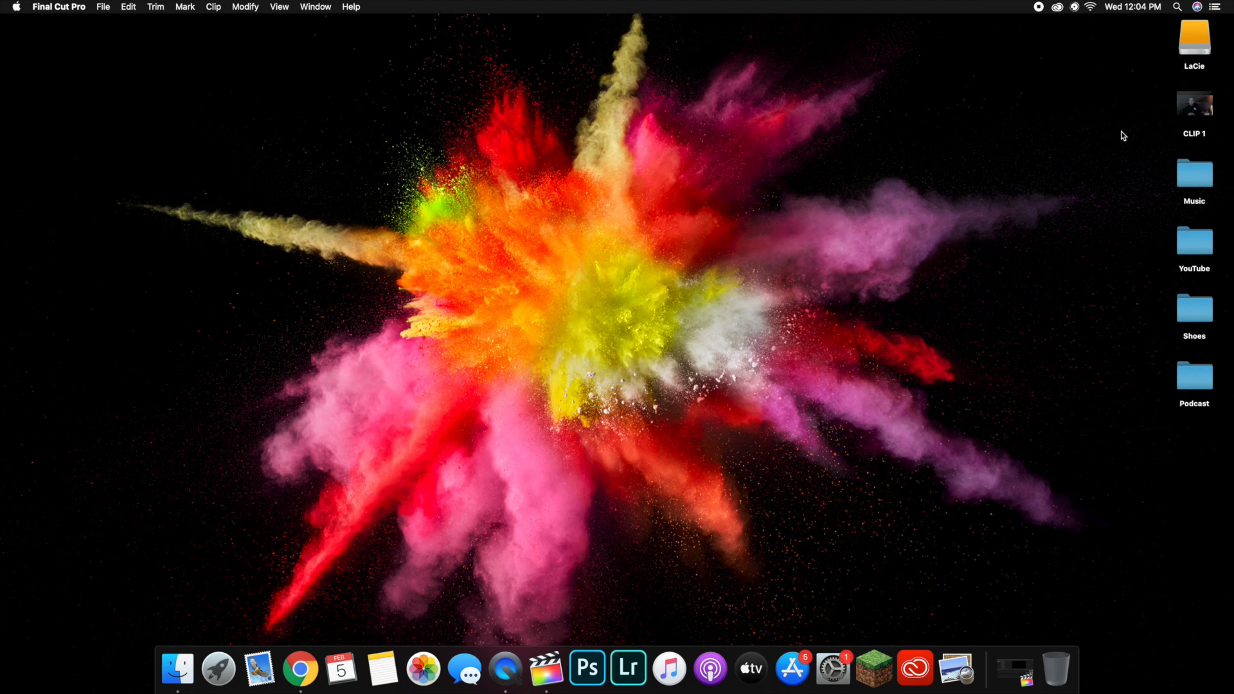
double_click(1198, 248)
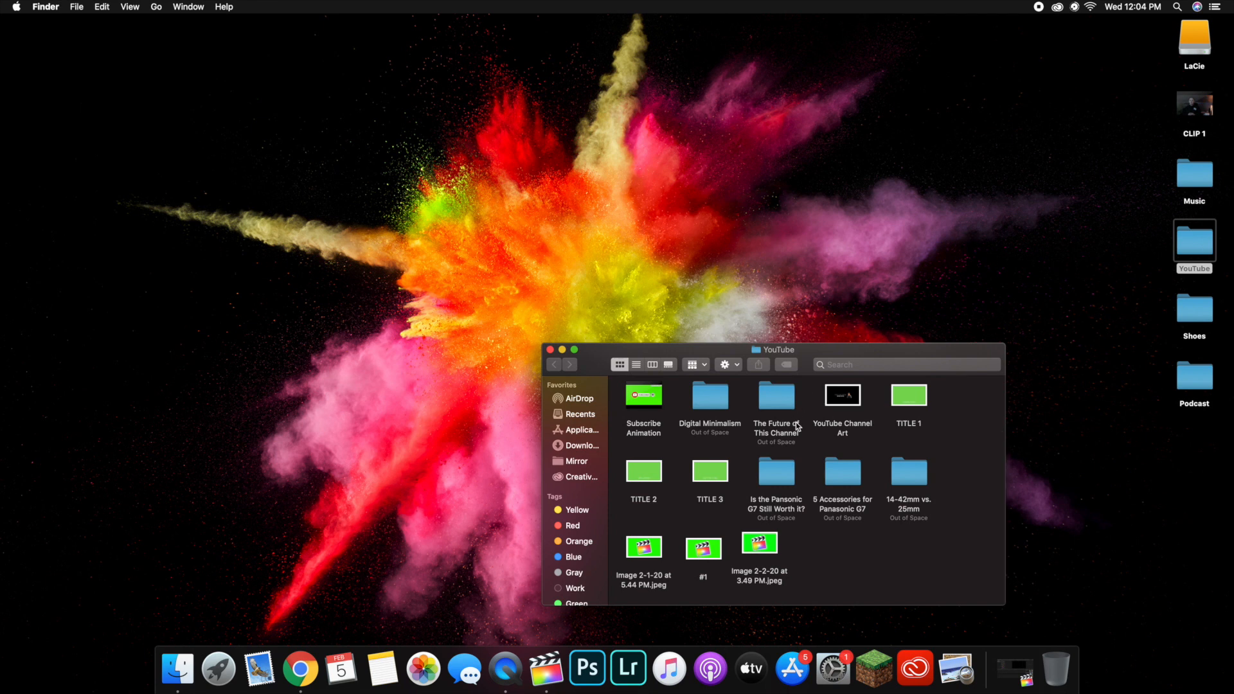
click(550, 350)
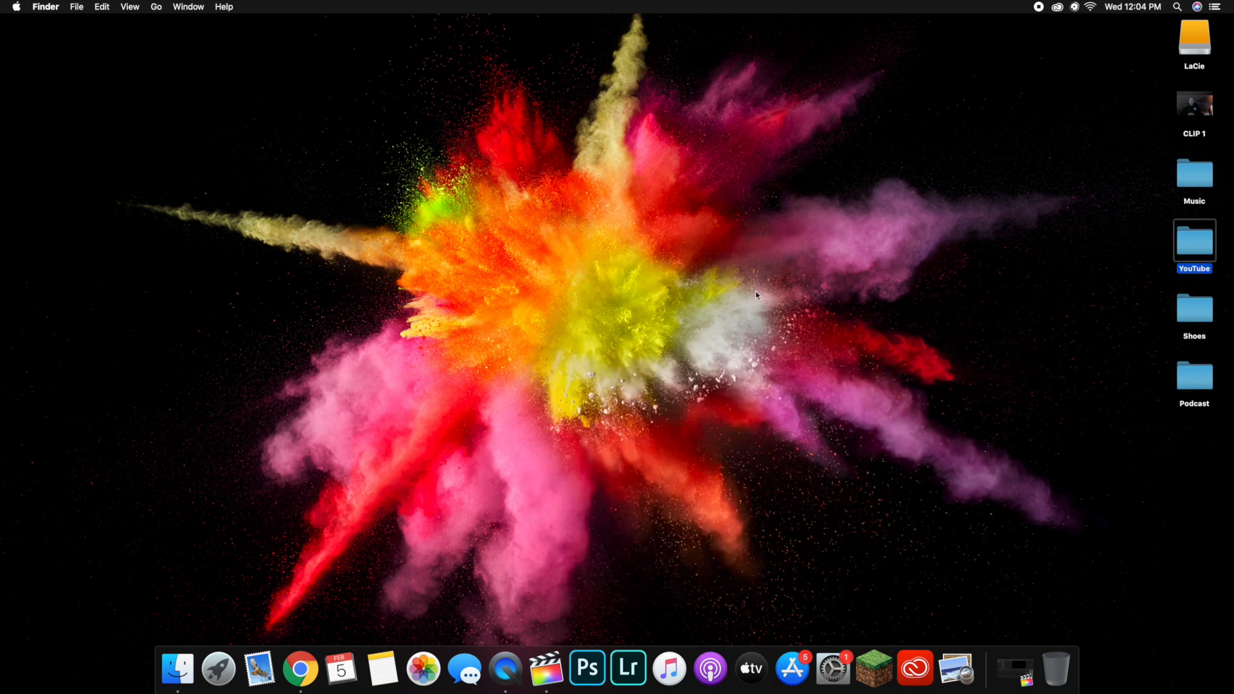
click(1023, 666)
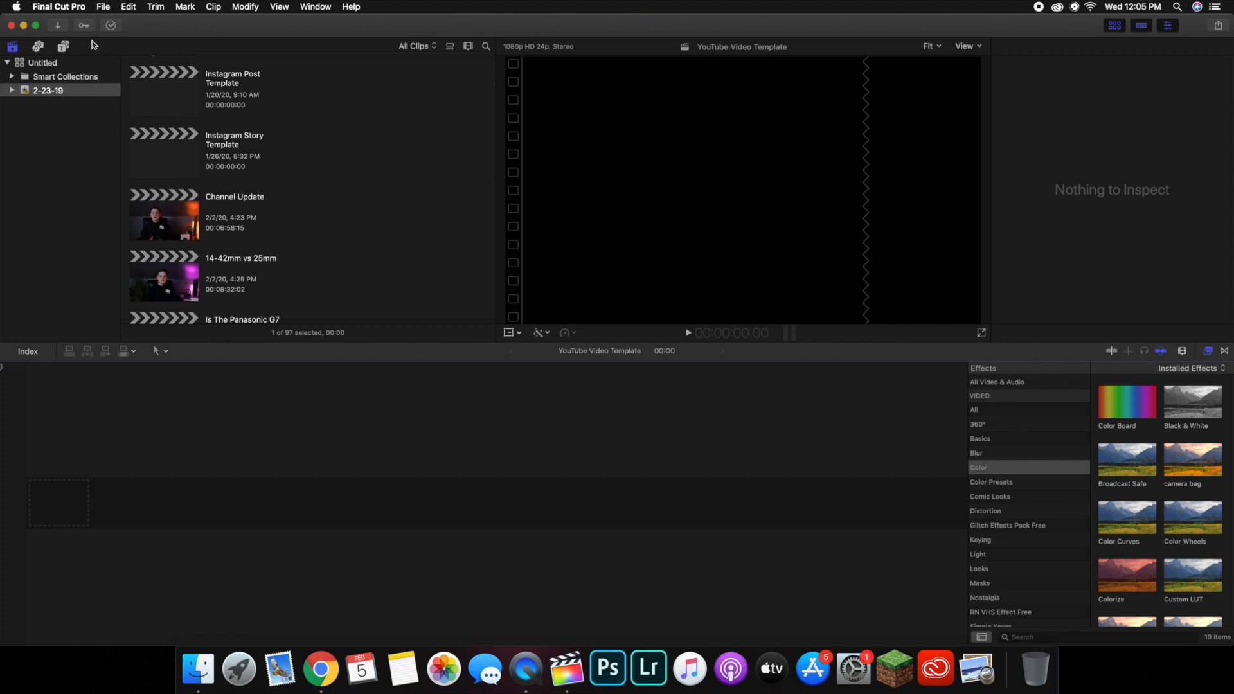
Open the media import window, check the LaCie drive and home folder, and show the Desktop folder's contents
click(58, 27)
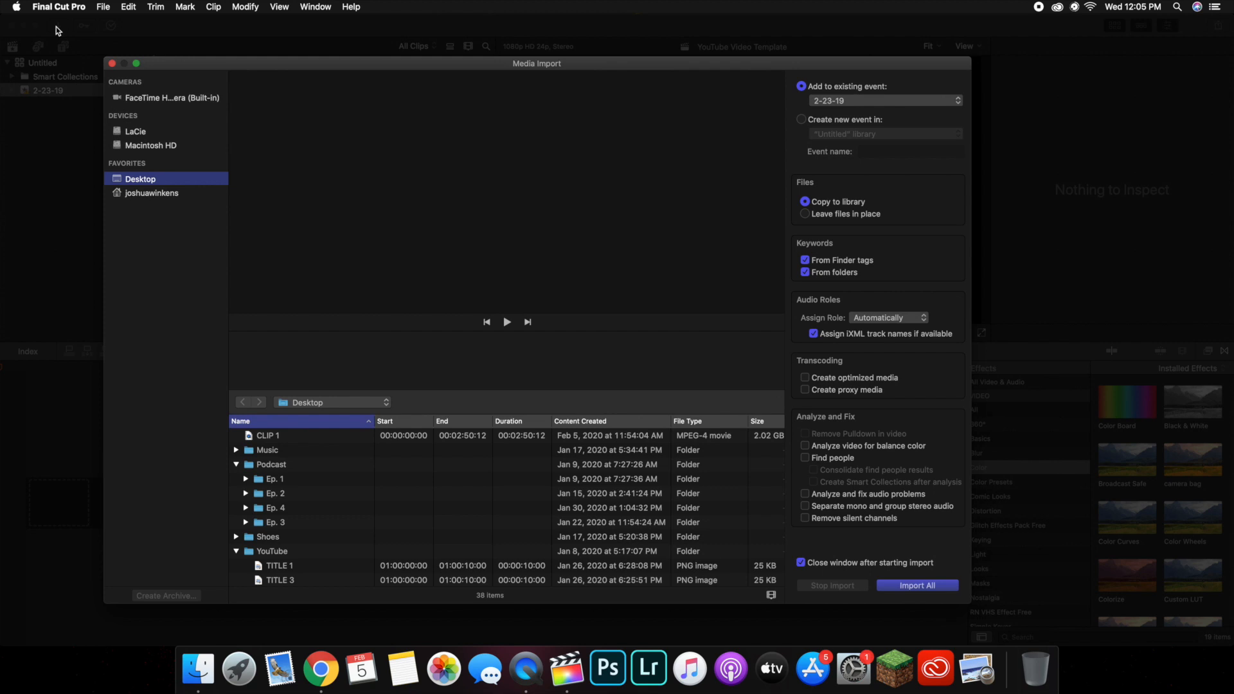
click(134, 135)
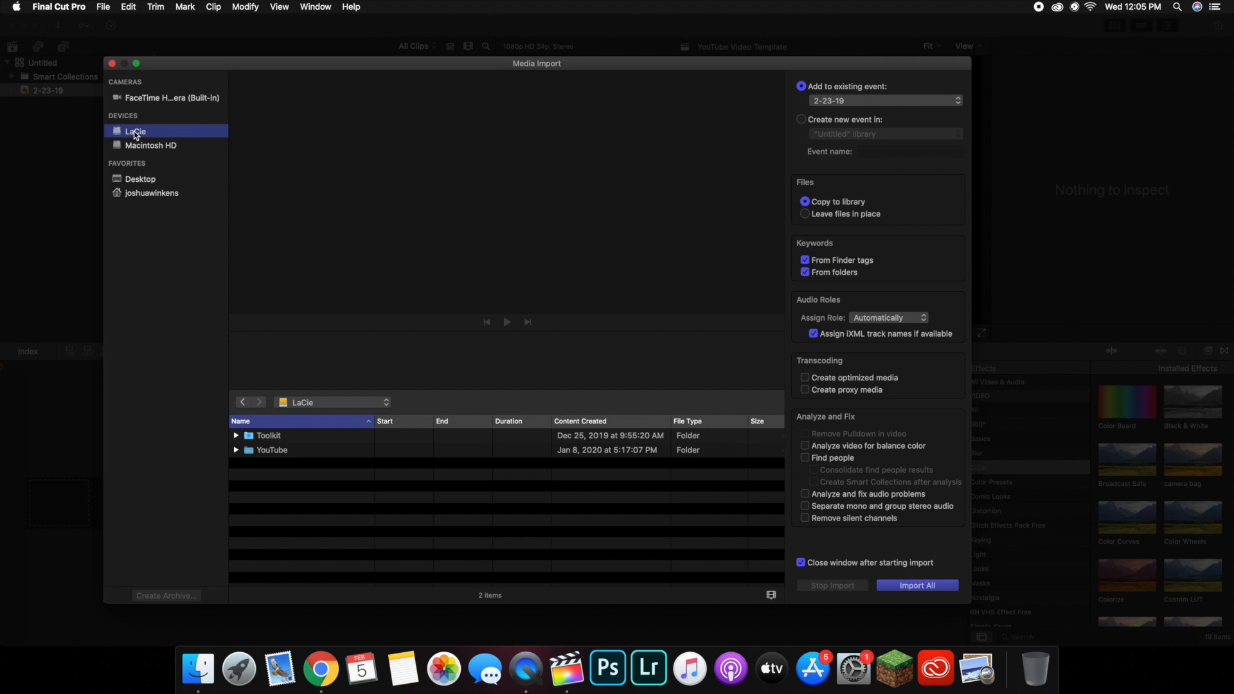
click(139, 182)
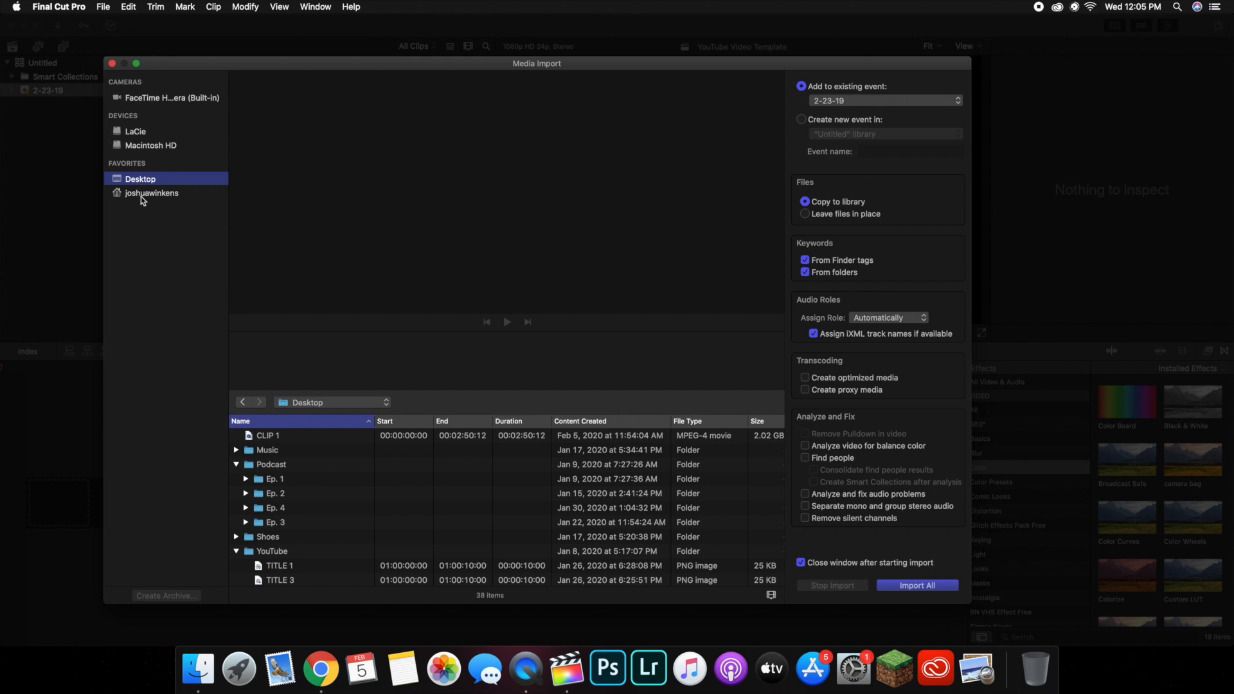
click(147, 195)
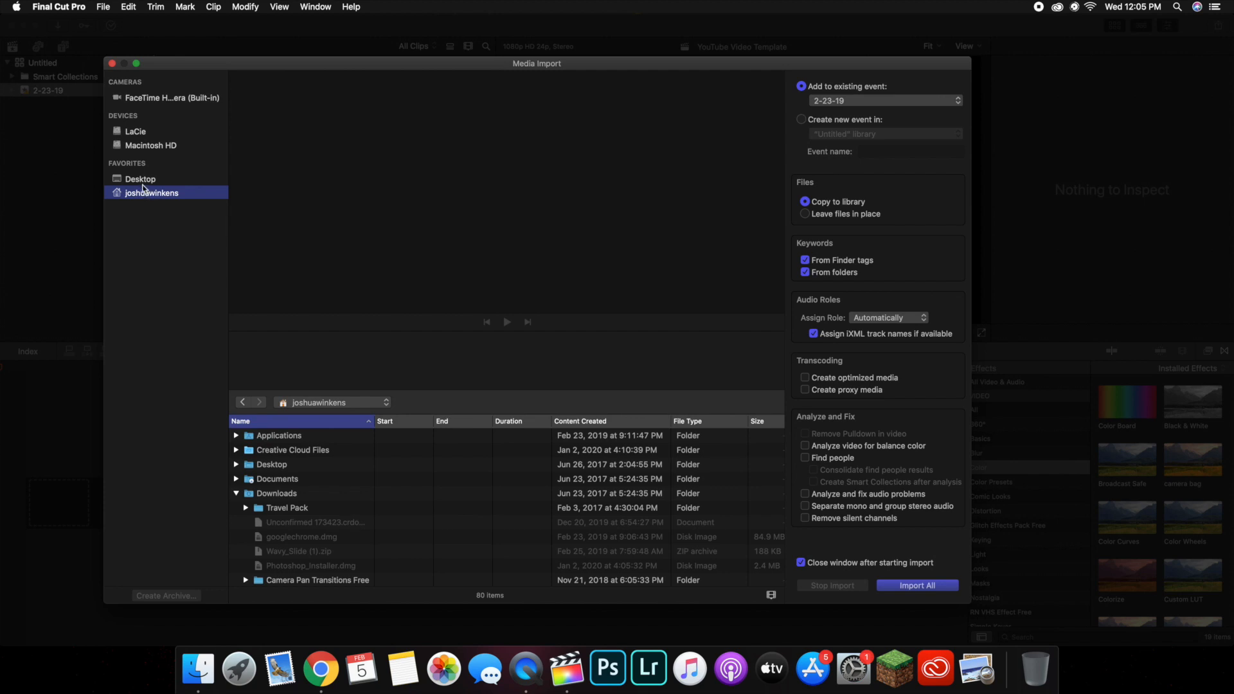
click(144, 181)
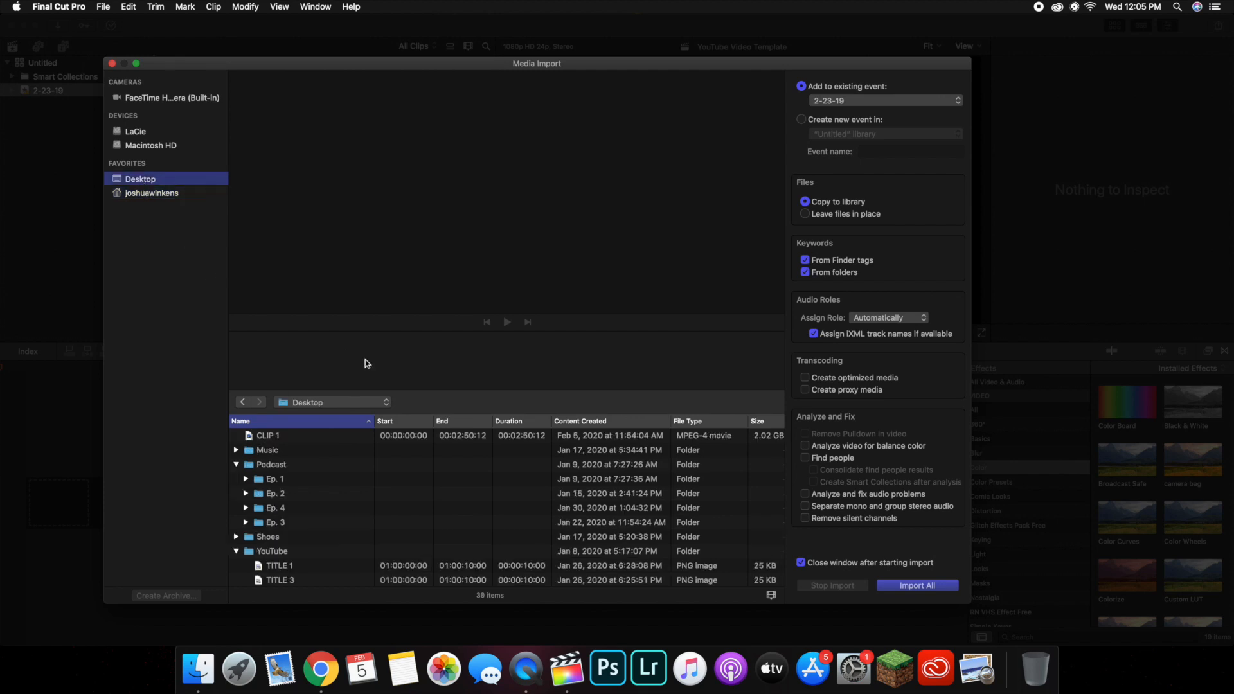
Find the Digital Minimalism folder inside the YouTube folder and select the Guide to Digital Minimalism movie
scroll(360, 486, down, 5)
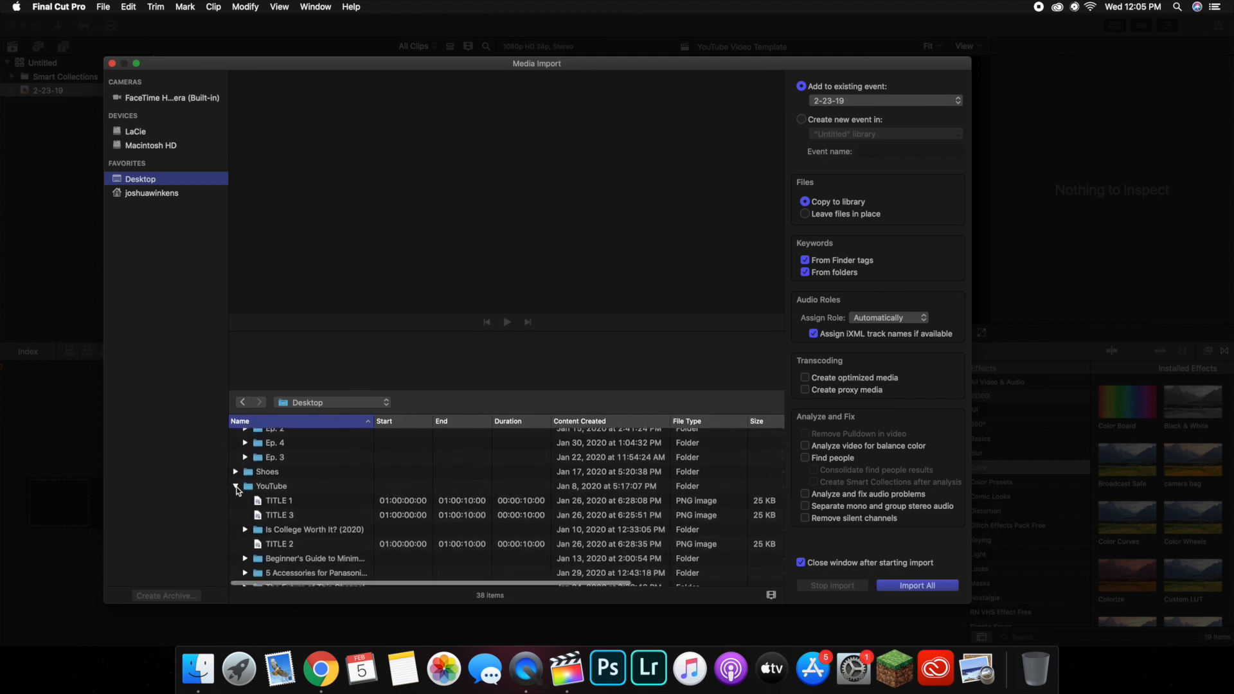
click(236, 489)
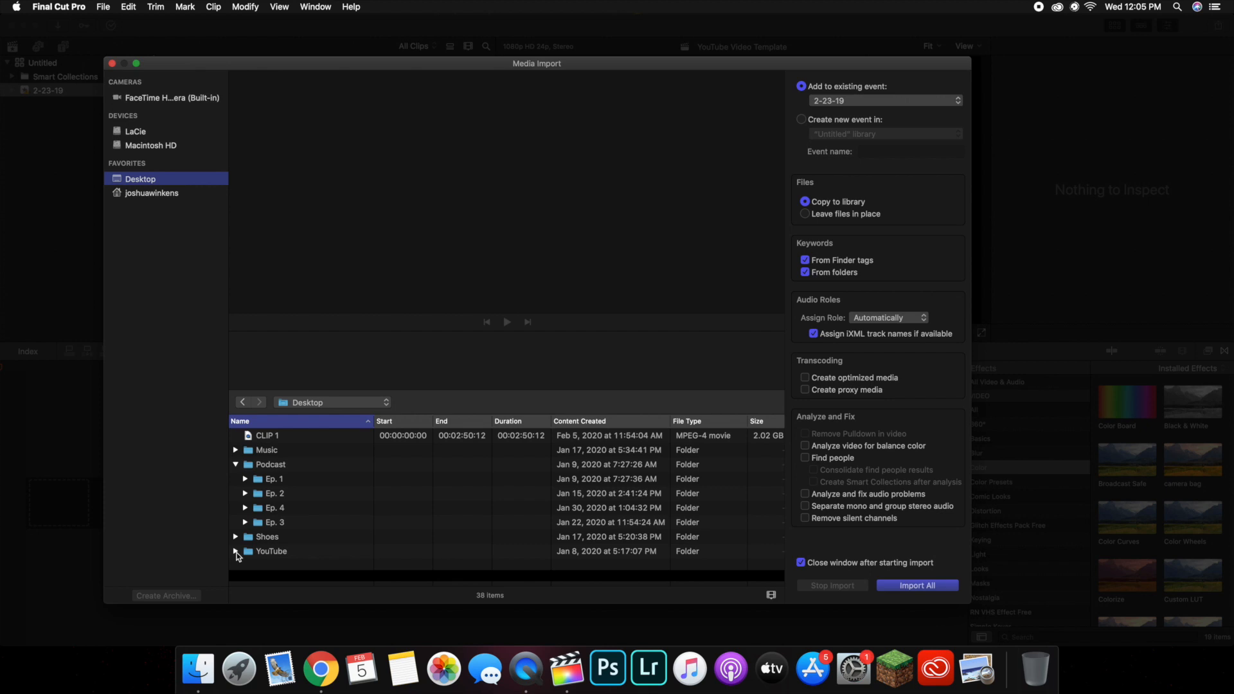
click(236, 552)
scroll(292, 551, down, 4)
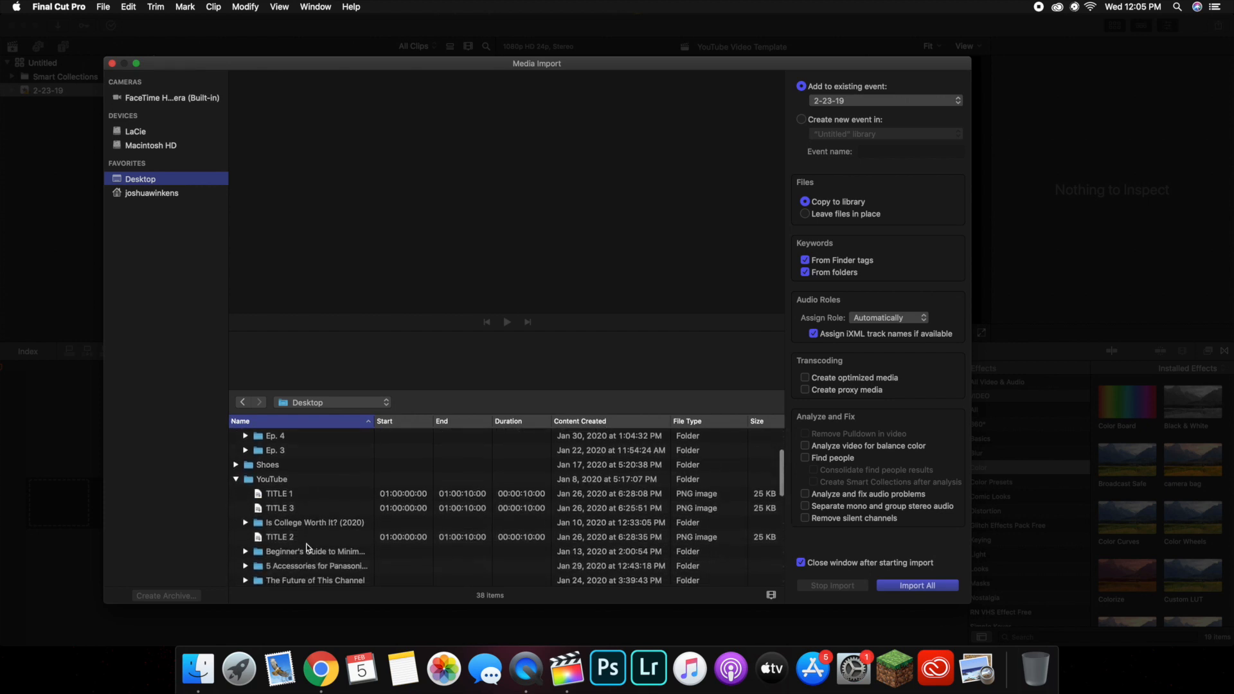
scroll(306, 547, down, 2)
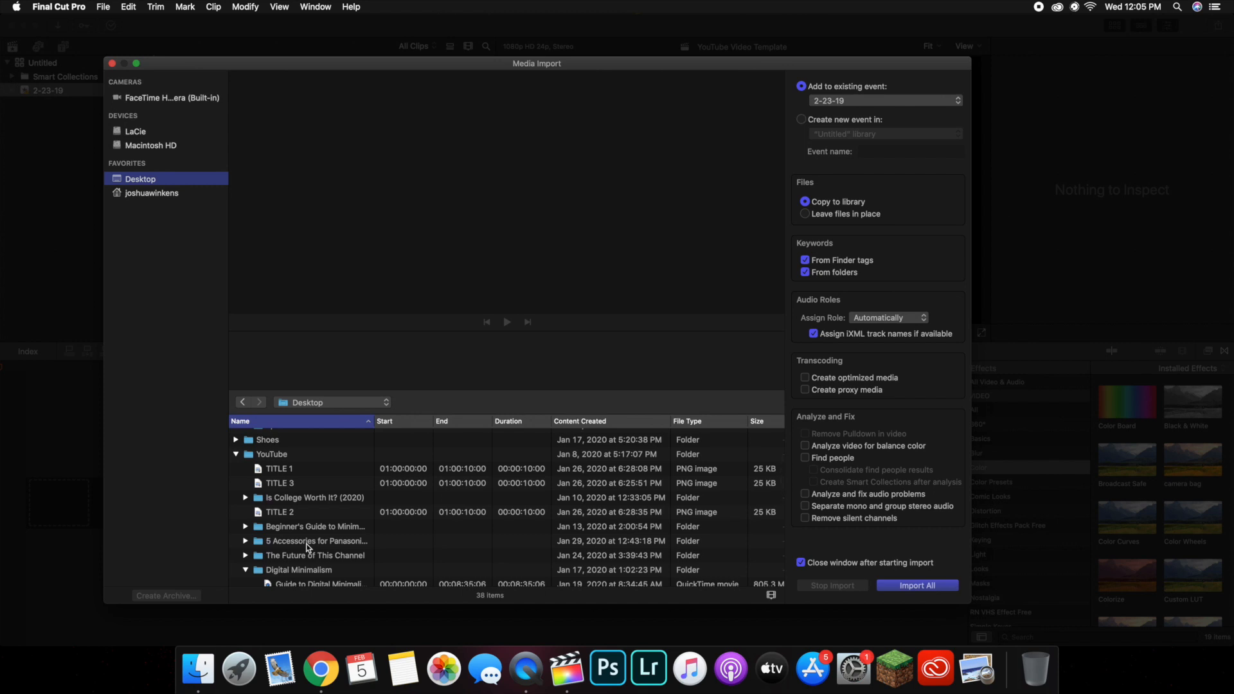
scroll(307, 548, down, 3)
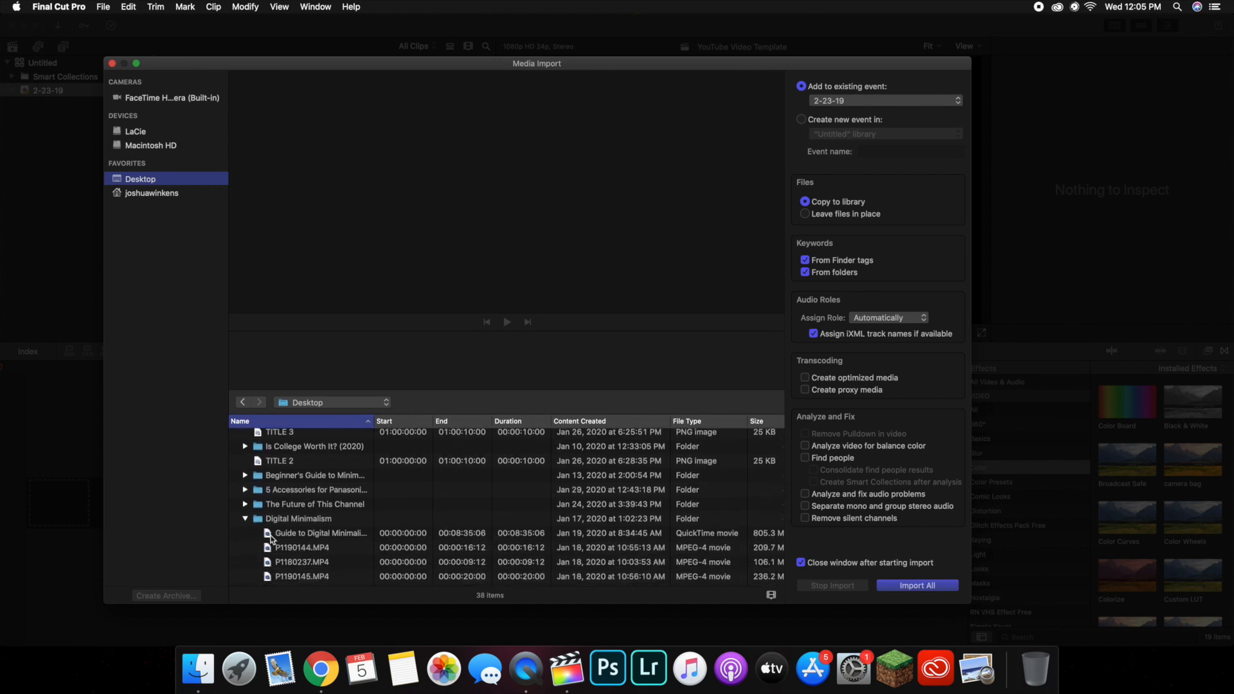
key(F10)
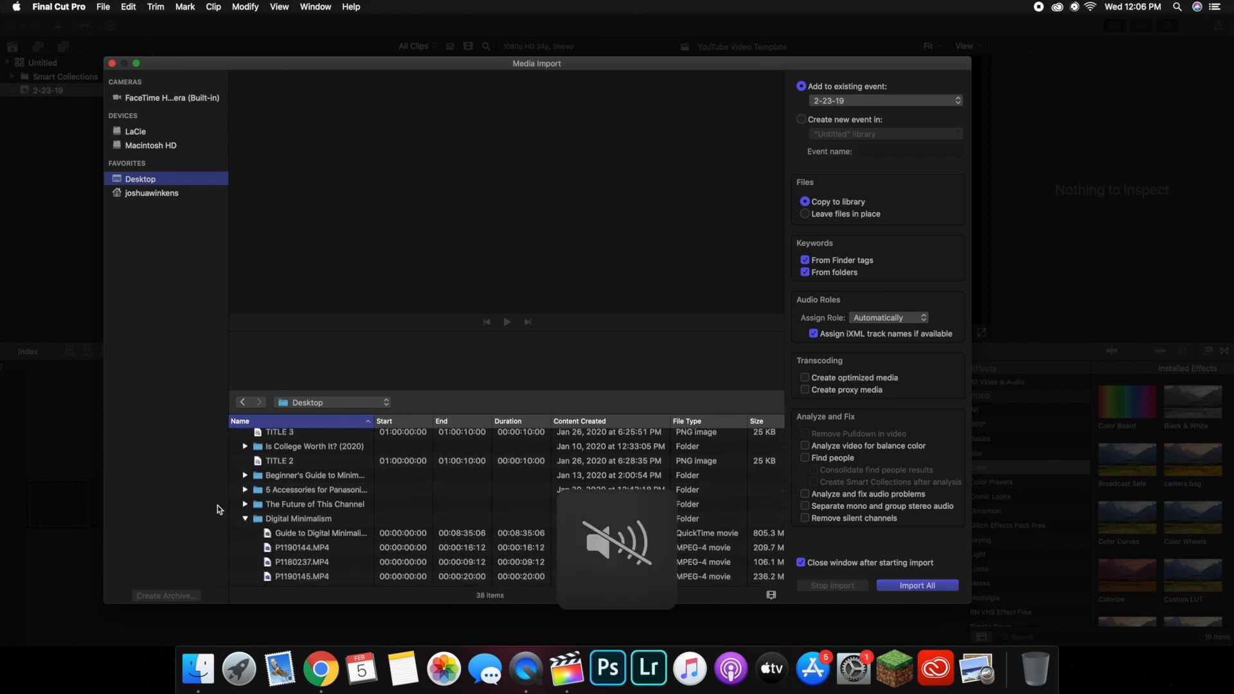
scroll(374, 528, down, 1)
scroll(374, 530, down, 2)
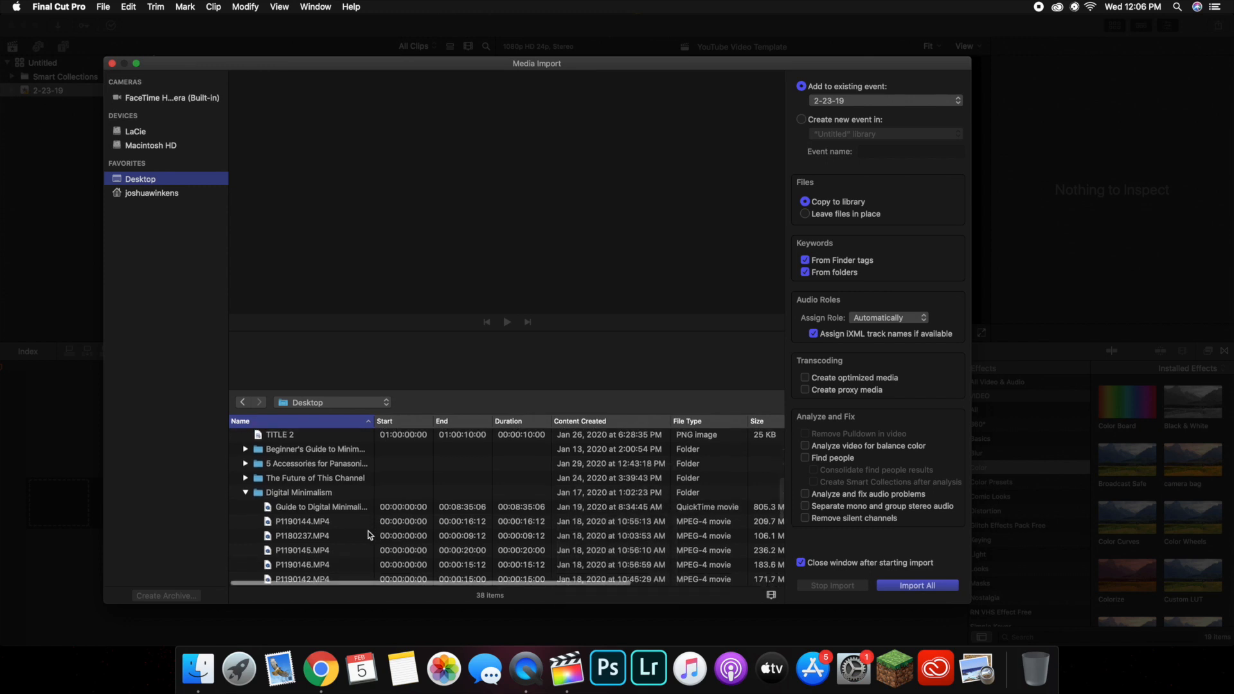
click(273, 507)
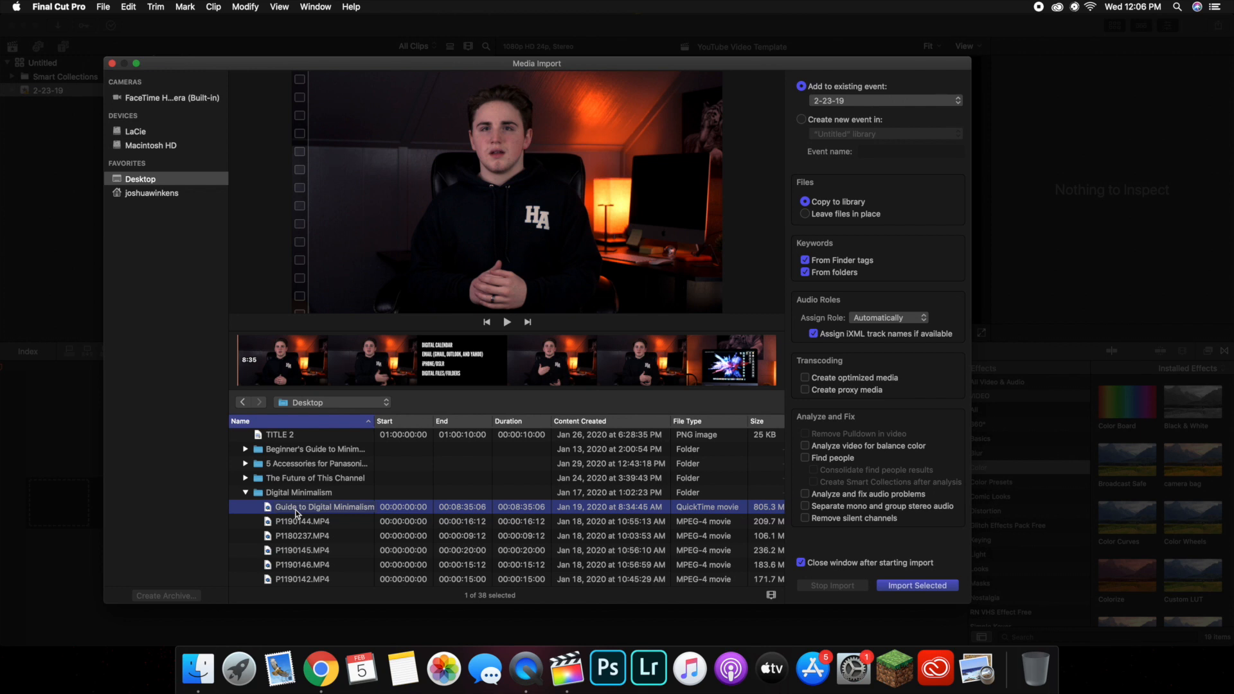
Add P1190144, P1180237, P1190145 and P1190146 to the file selection one by one, and deselect them again
super+click(317, 522)
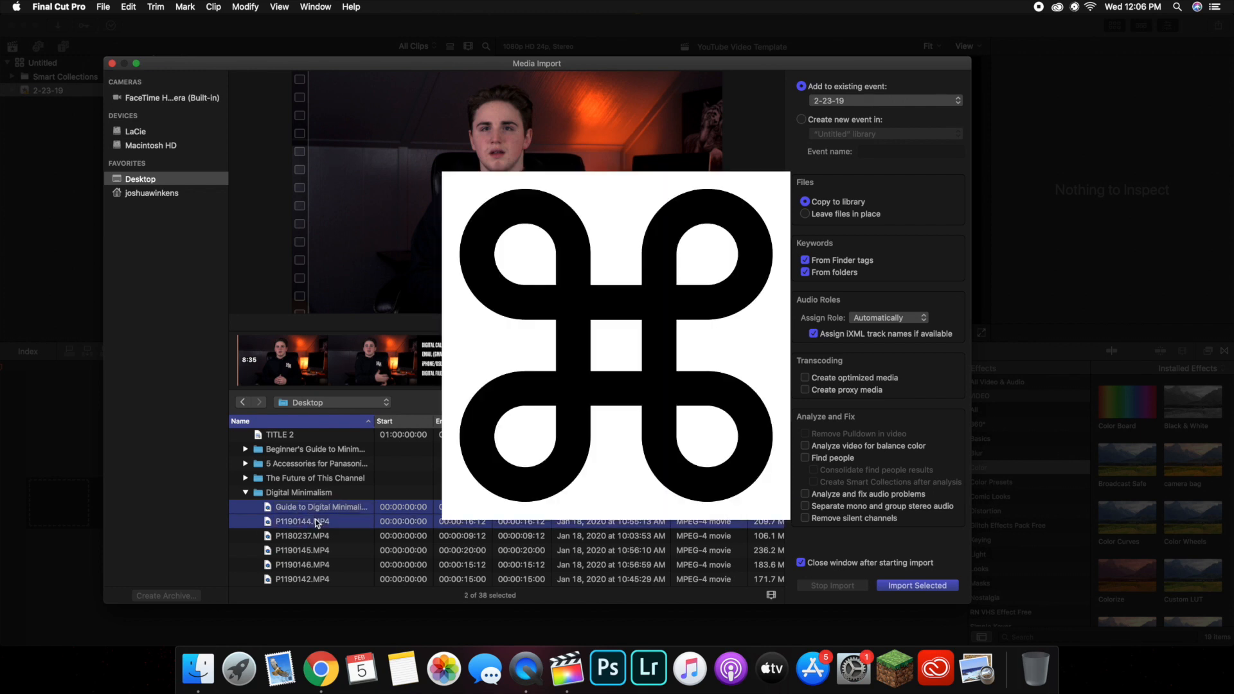
super+click(316, 536)
super+click(319, 551)
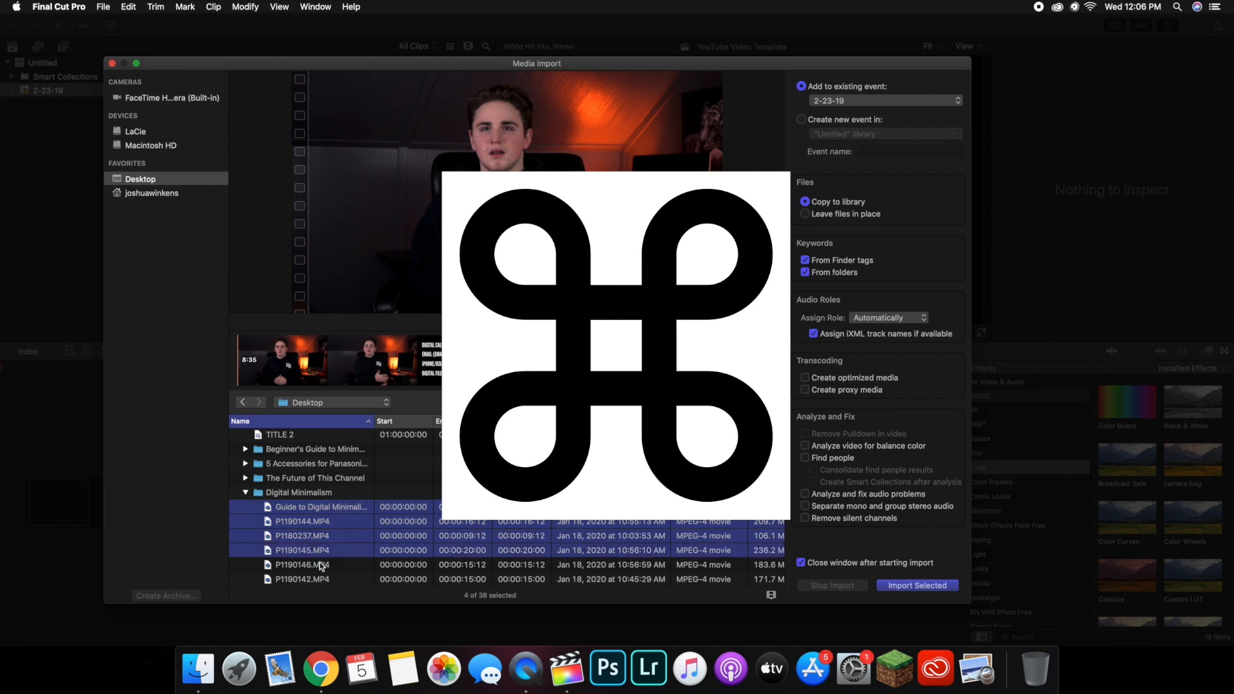
super+click(321, 565)
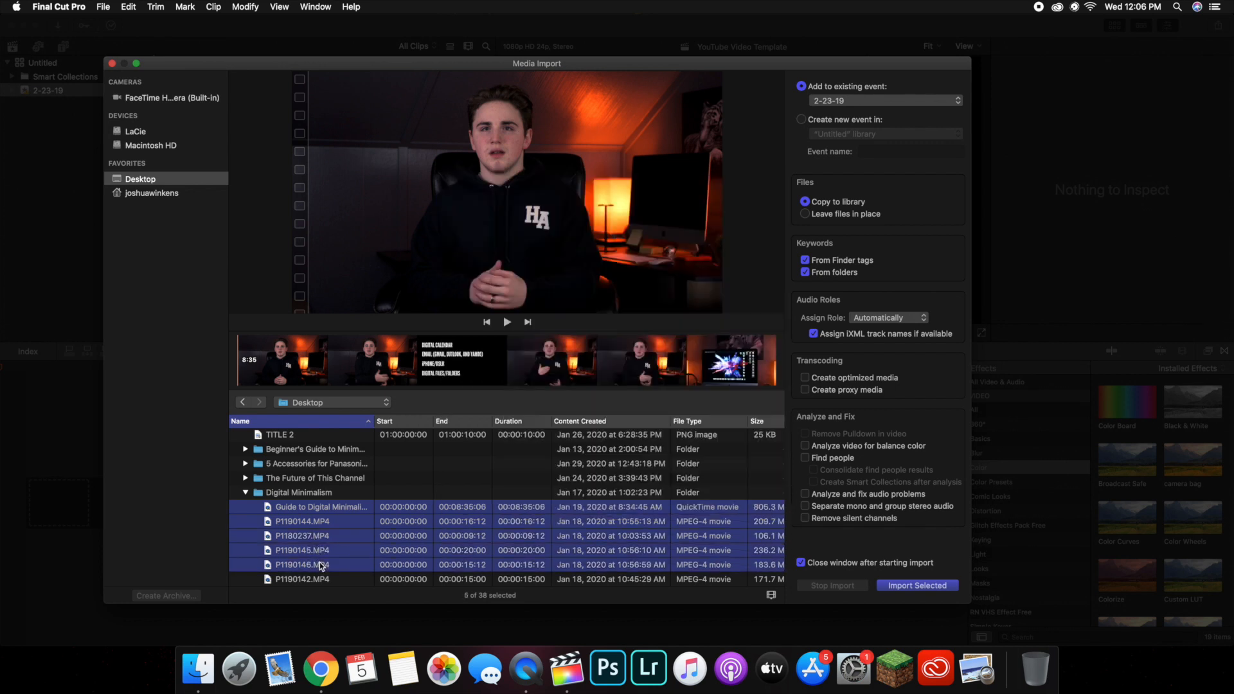
super+click(321, 565)
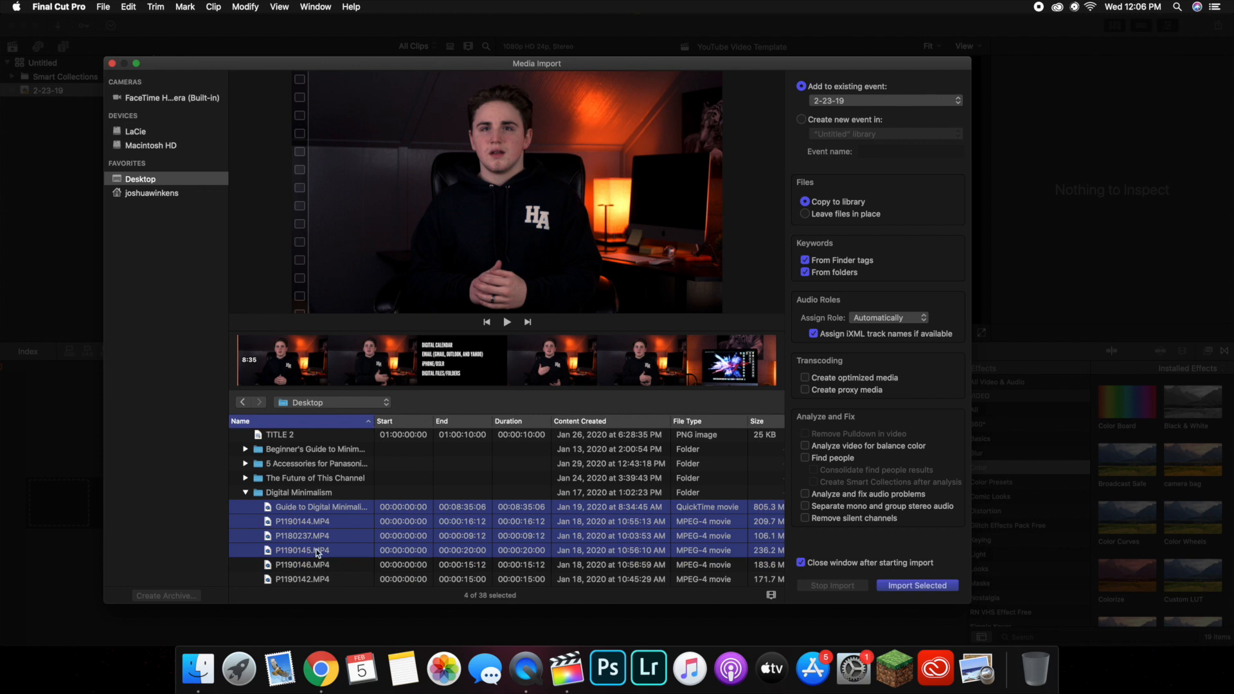
super+click(319, 551)
super+click(317, 536)
super+click(317, 522)
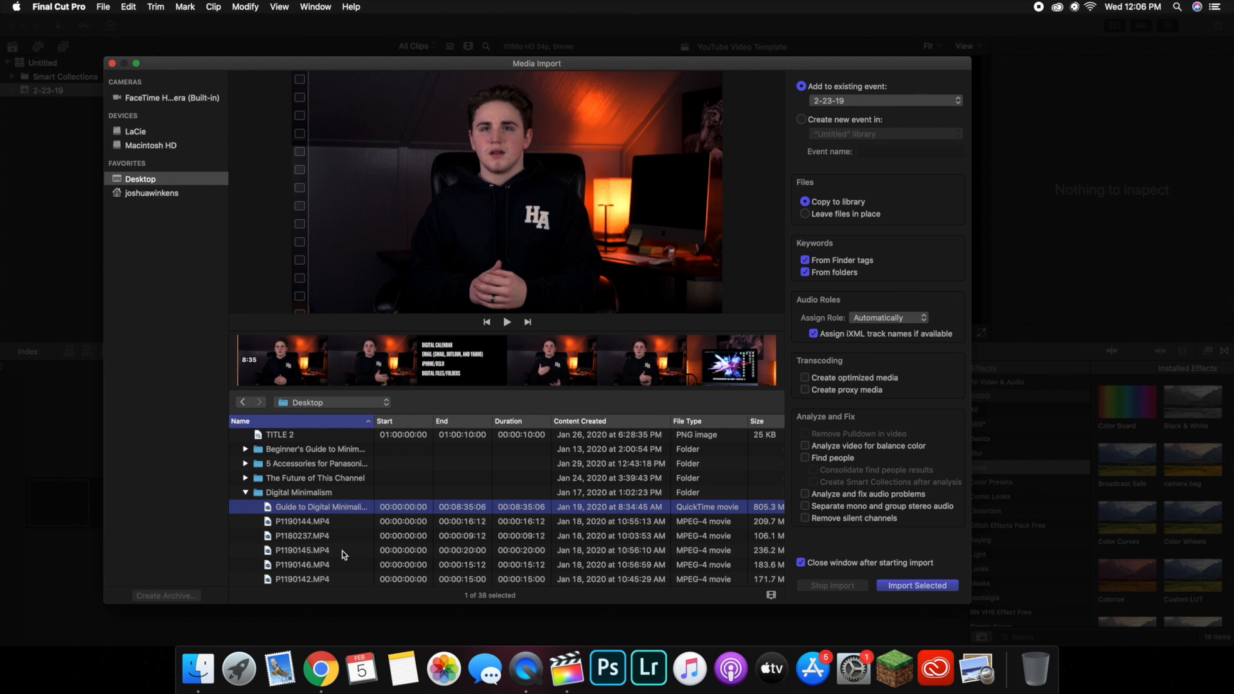
Import the Guide to Digital Minimalism movie into the existing 2-23-19 event, copying it to the library
click(324, 534)
click(914, 587)
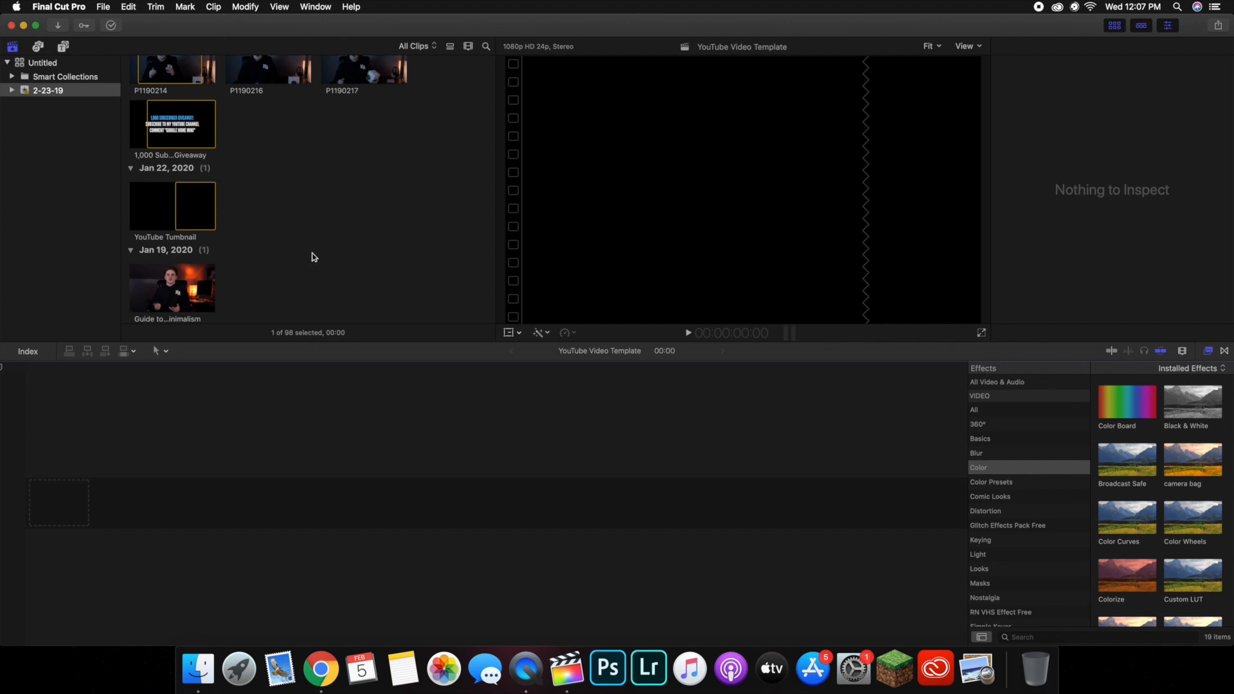
Look through the dated clip groups of the 2-23-19 event for the imported movie
scroll(331, 263, down, 3)
scroll(332, 264, up, 3)
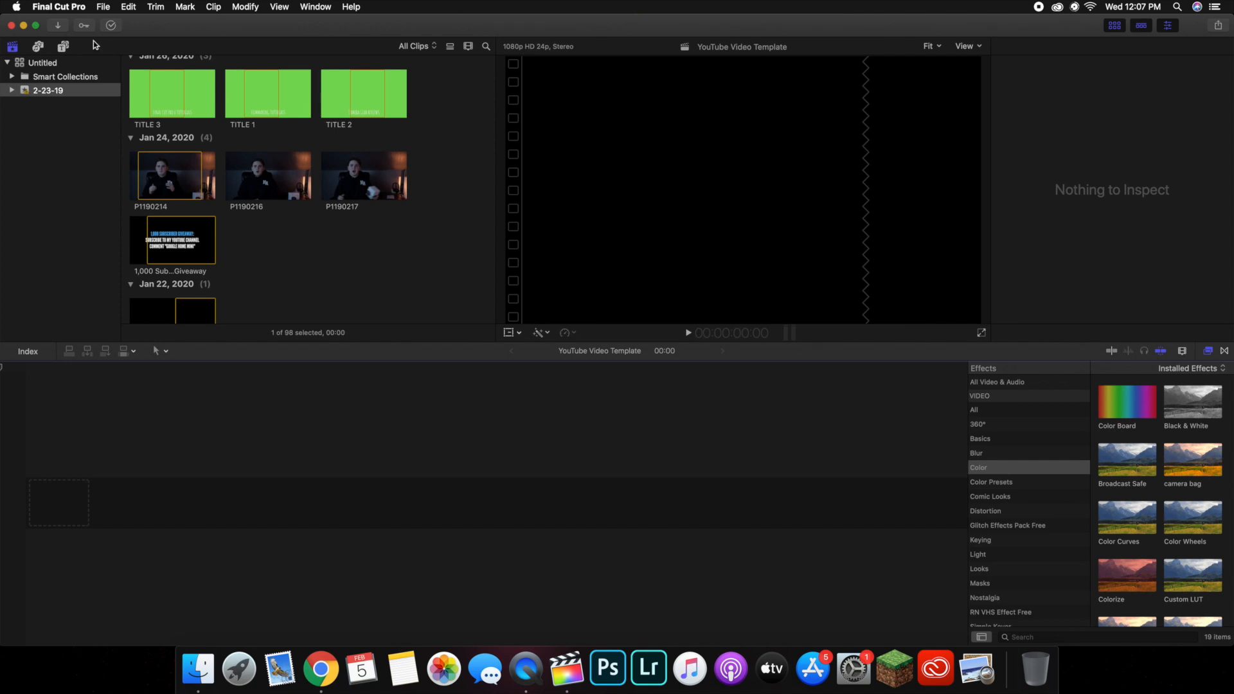
scroll(262, 203, up, 5)
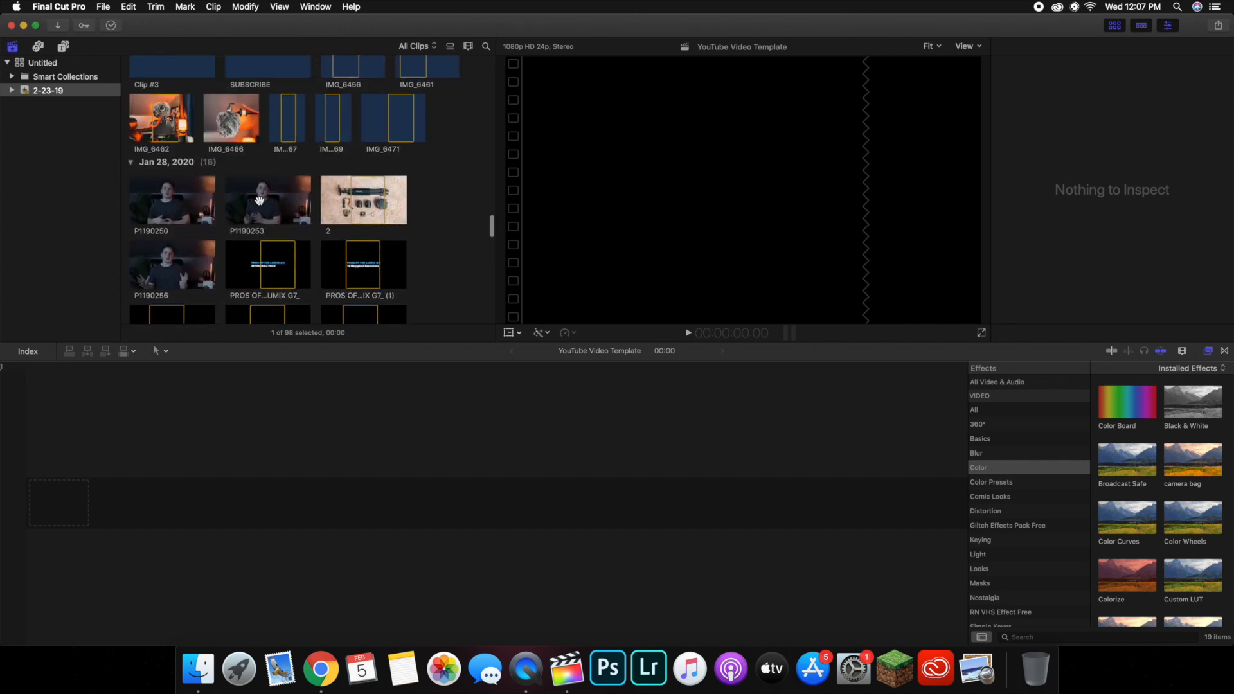
scroll(262, 203, up, 10)
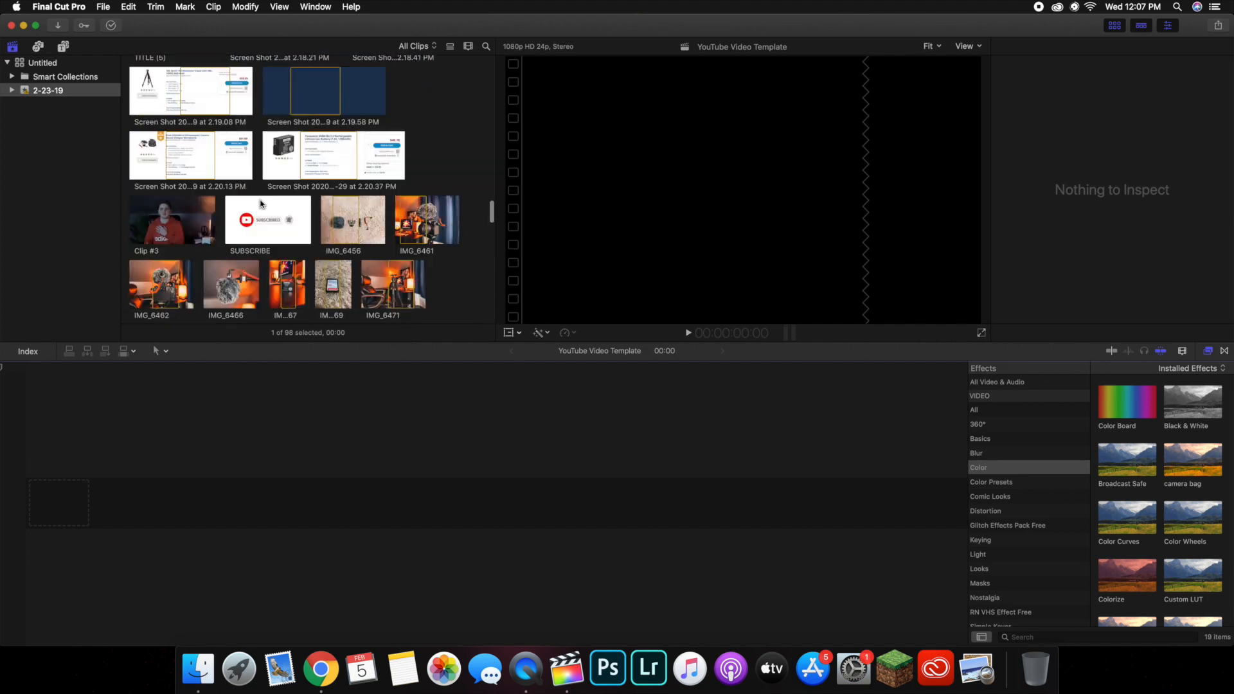
scroll(261, 204, up, 15)
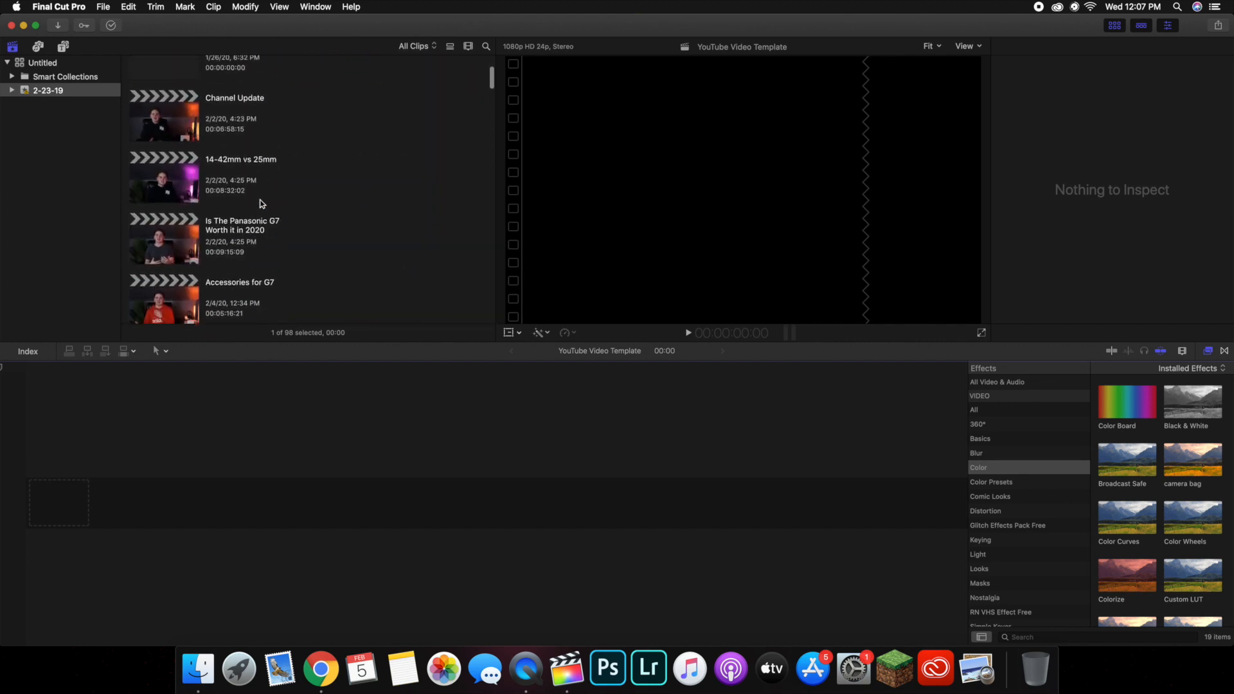
scroll(261, 204, down, 10)
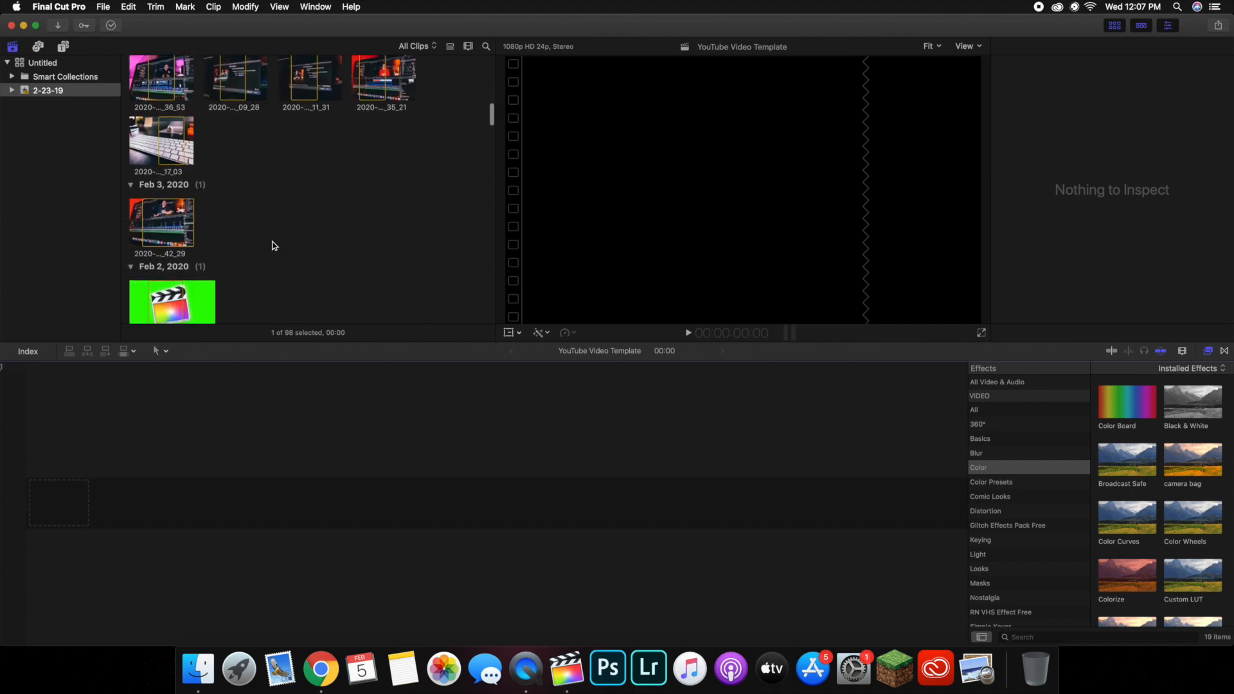
scroll(295, 251, down, 10)
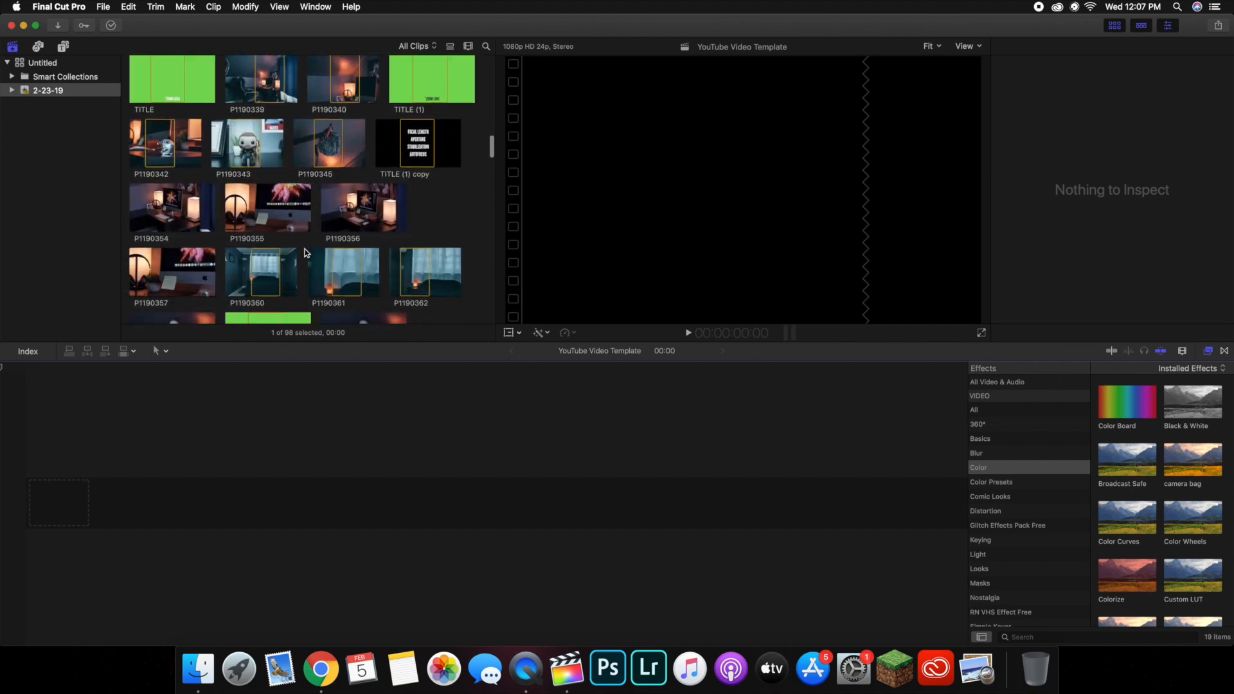
scroll(306, 253, down, 3)
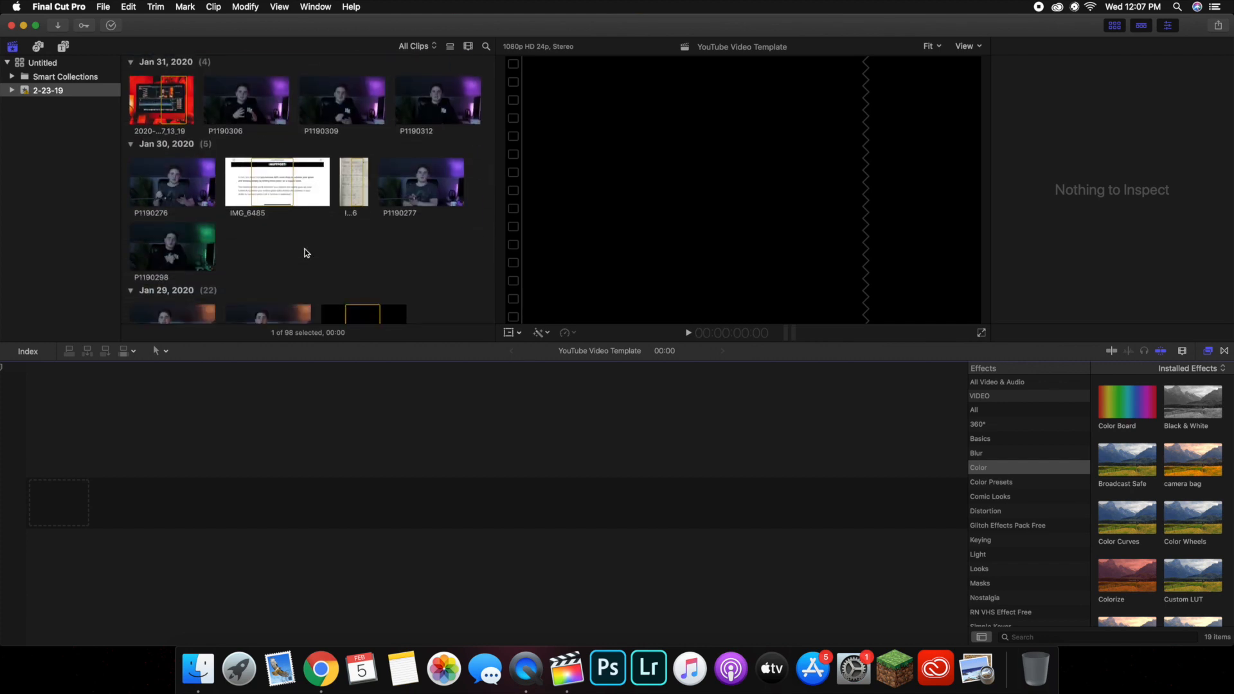
scroll(305, 253, down, 15)
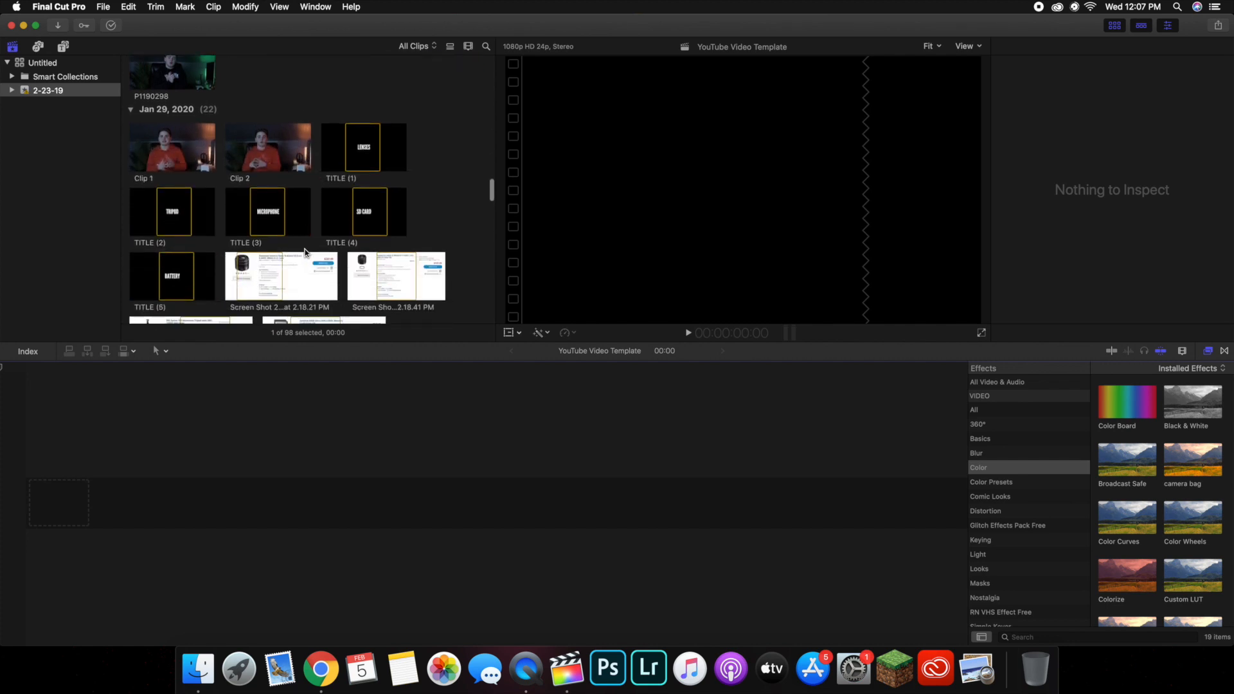
scroll(306, 253, down, 15)
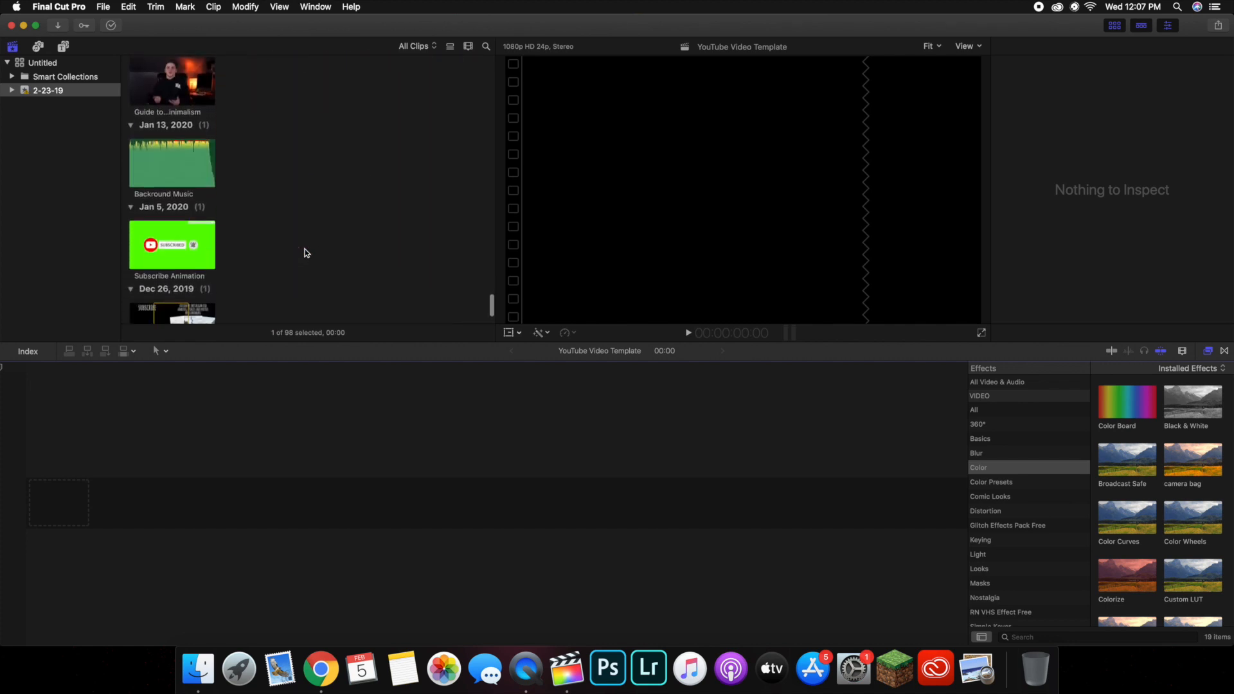
Place the Guide to Digital Minimalism clip at the start of the empty YouTube Video Template timeline
scroll(307, 252, up, 2)
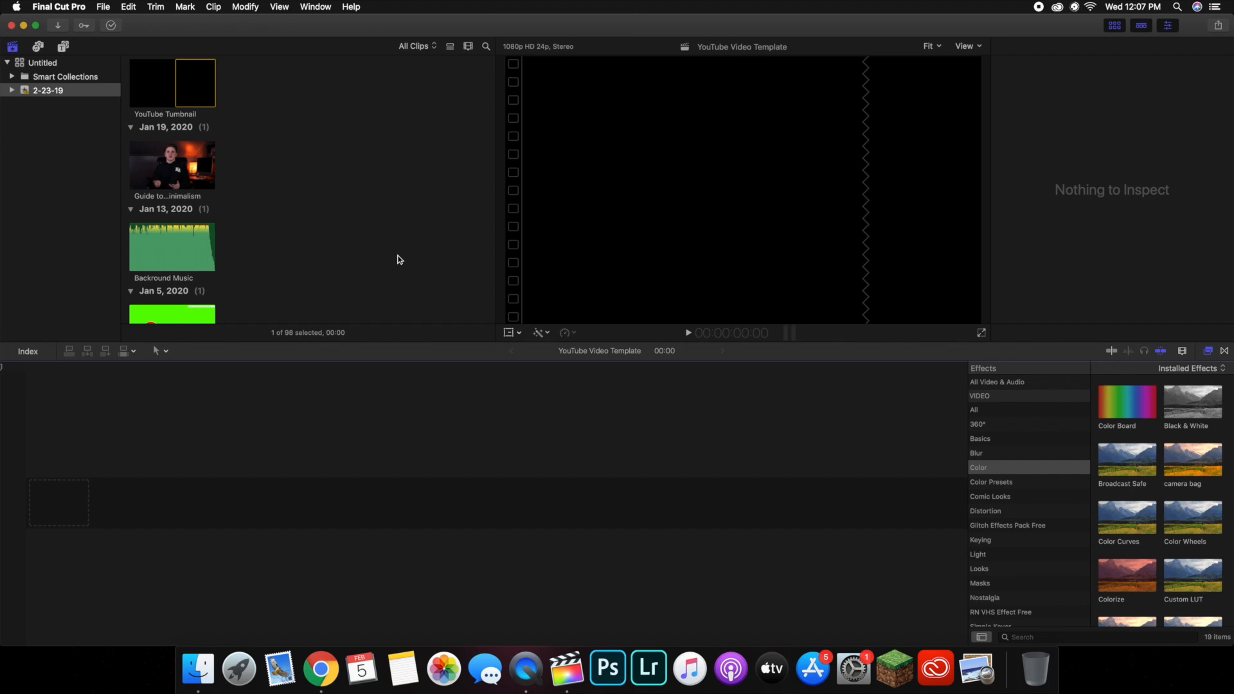
click(177, 172)
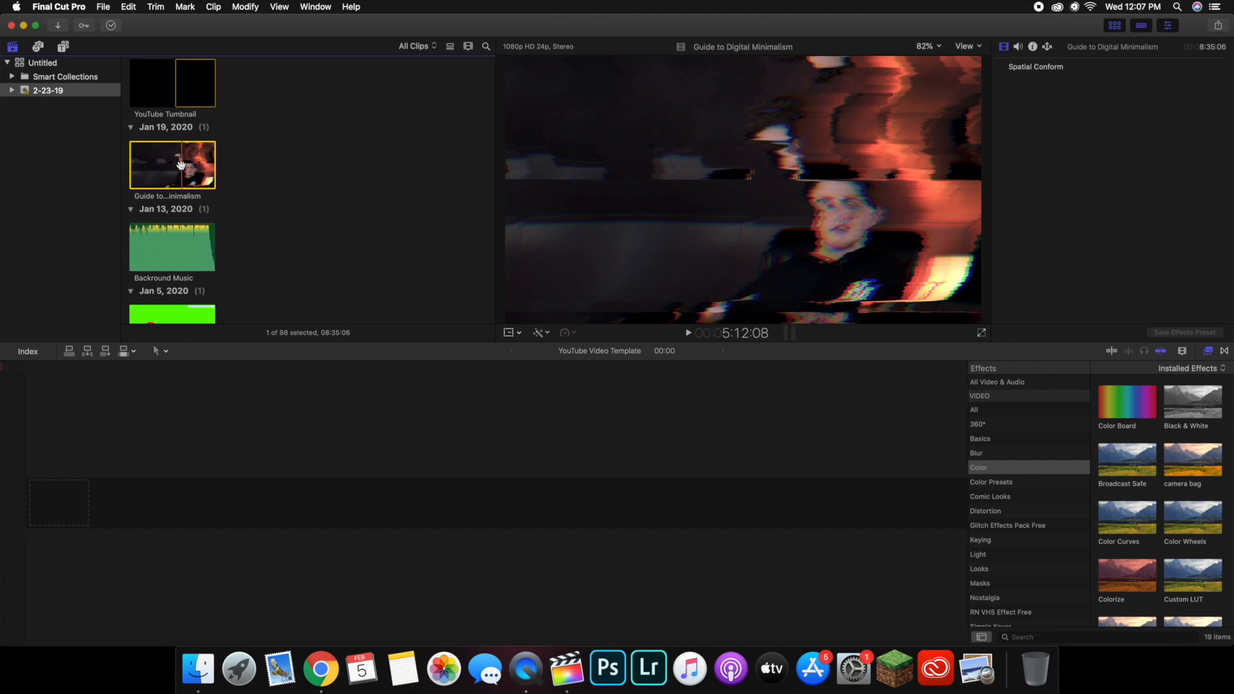
drag(181, 166, 109, 510)
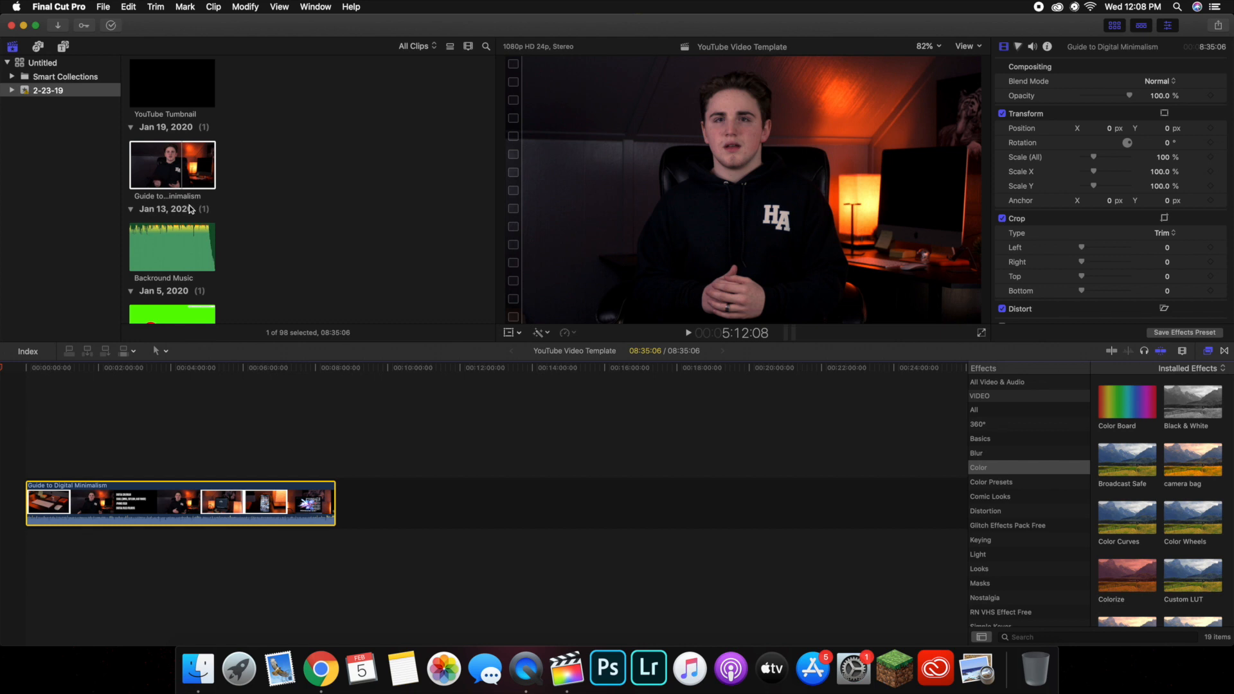
Place the Backround Music clip beneath the Guide to Digital Minimalism clip at the start of the timeline
scroll(303, 247, down, 2)
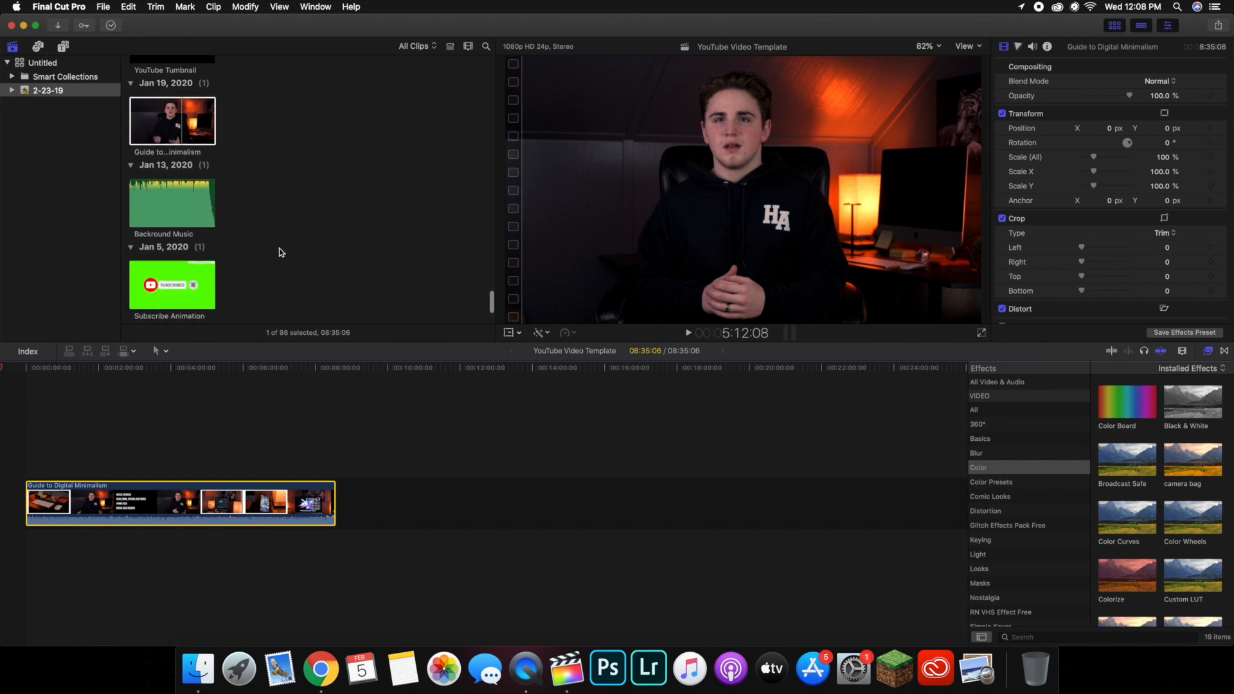
click(176, 205)
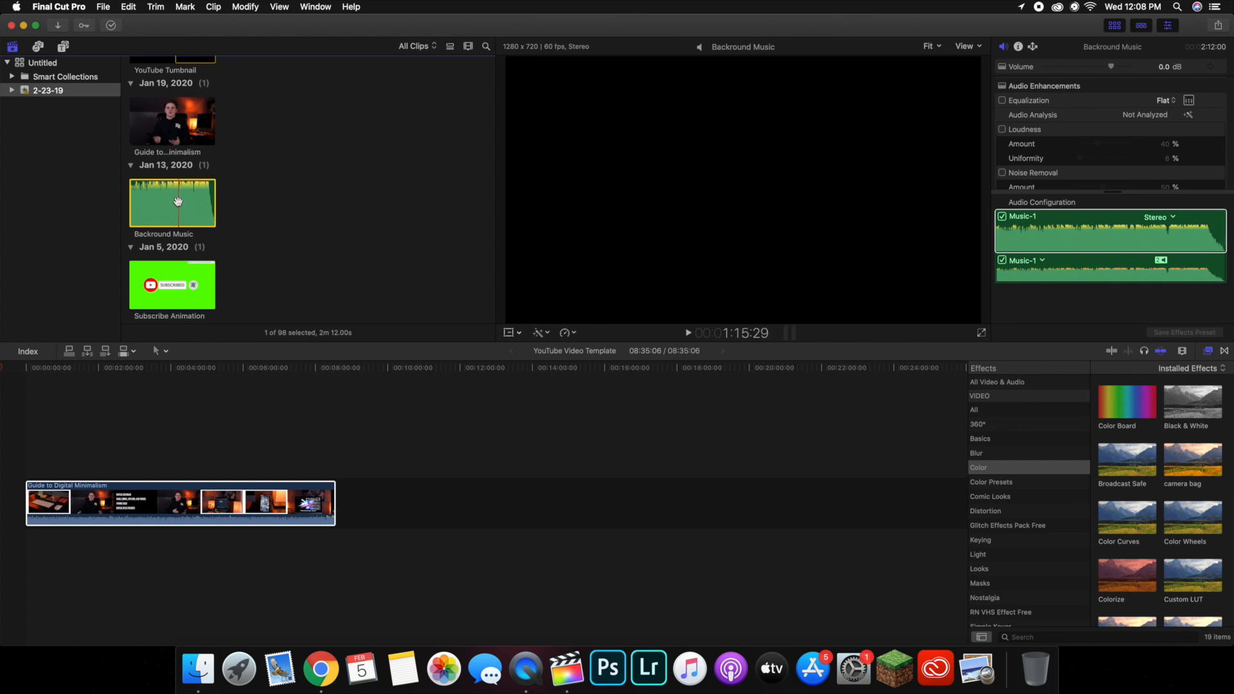
drag(178, 201, 14, 546)
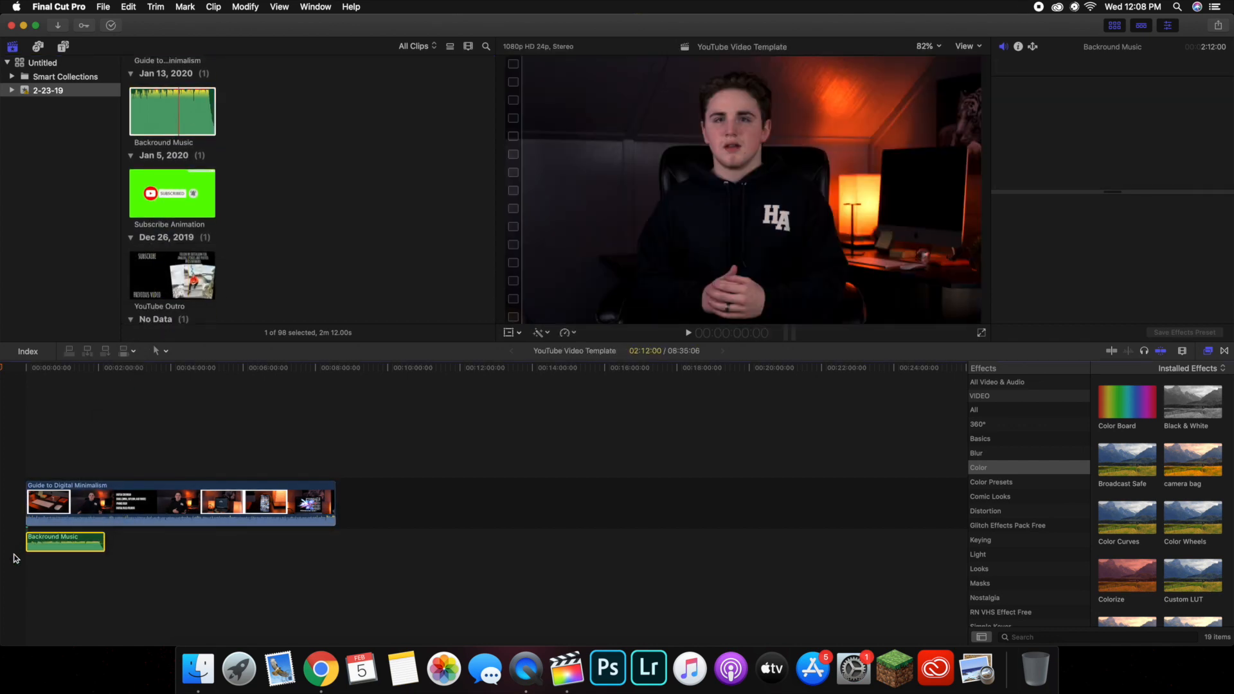
click(59, 432)
click(165, 448)
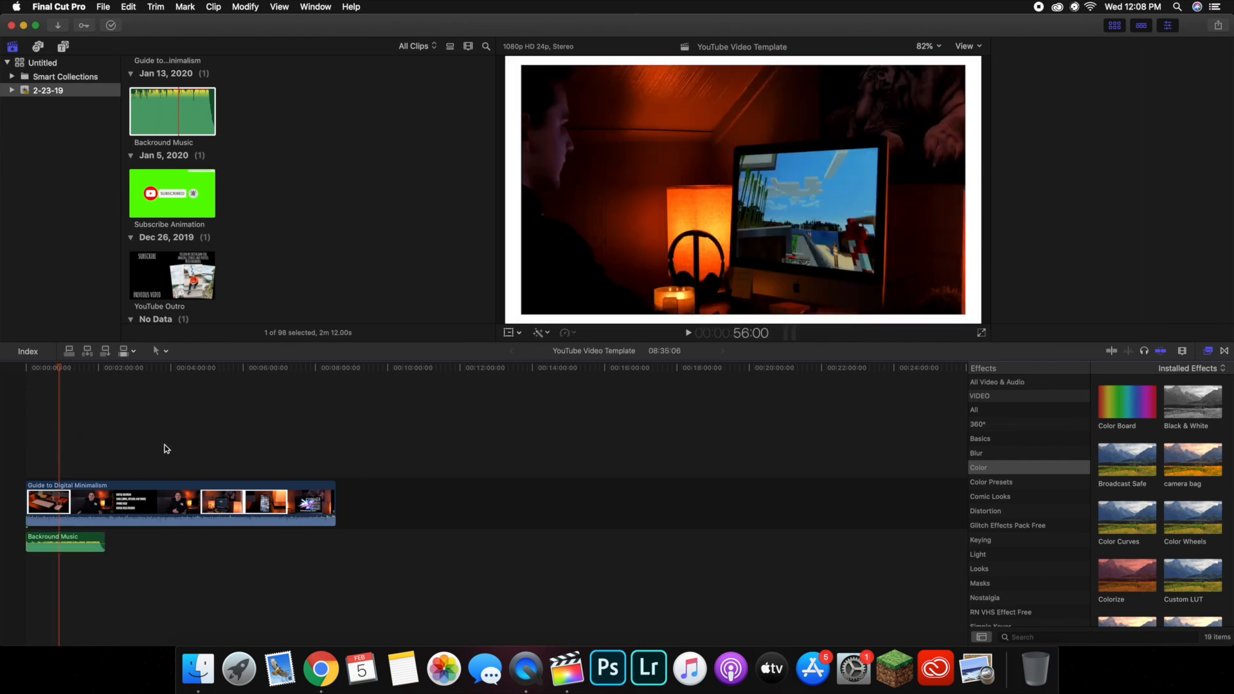
click(226, 455)
click(129, 445)
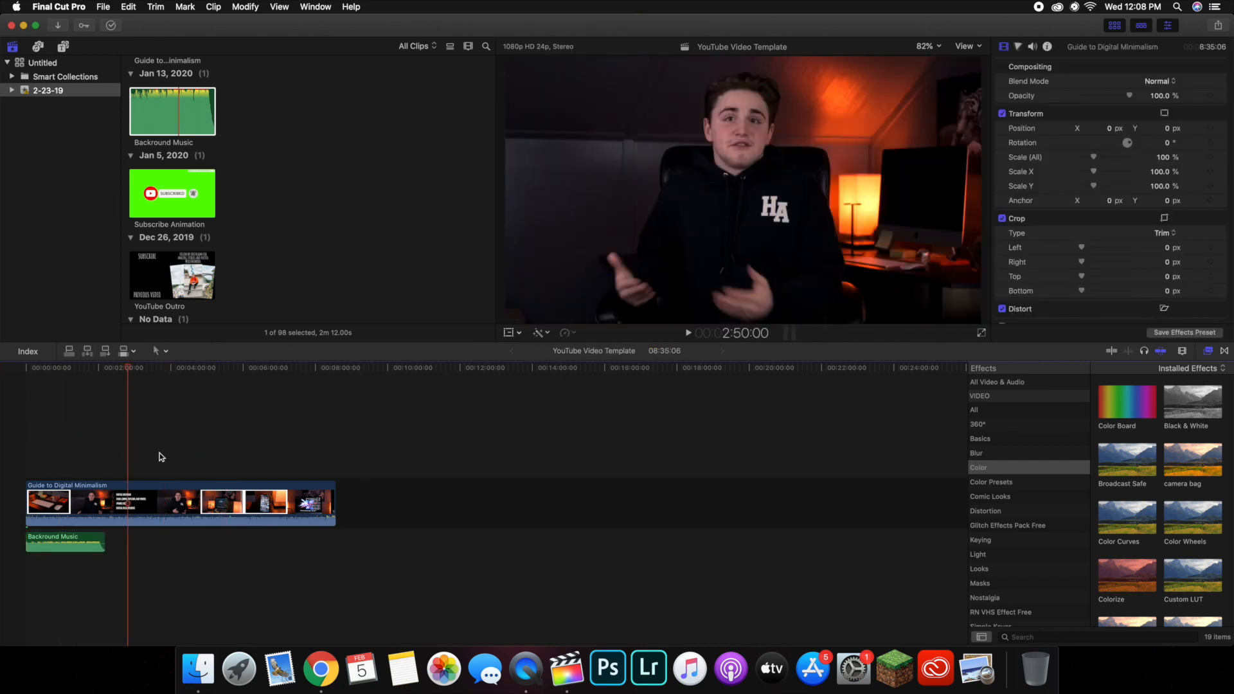
click(56, 450)
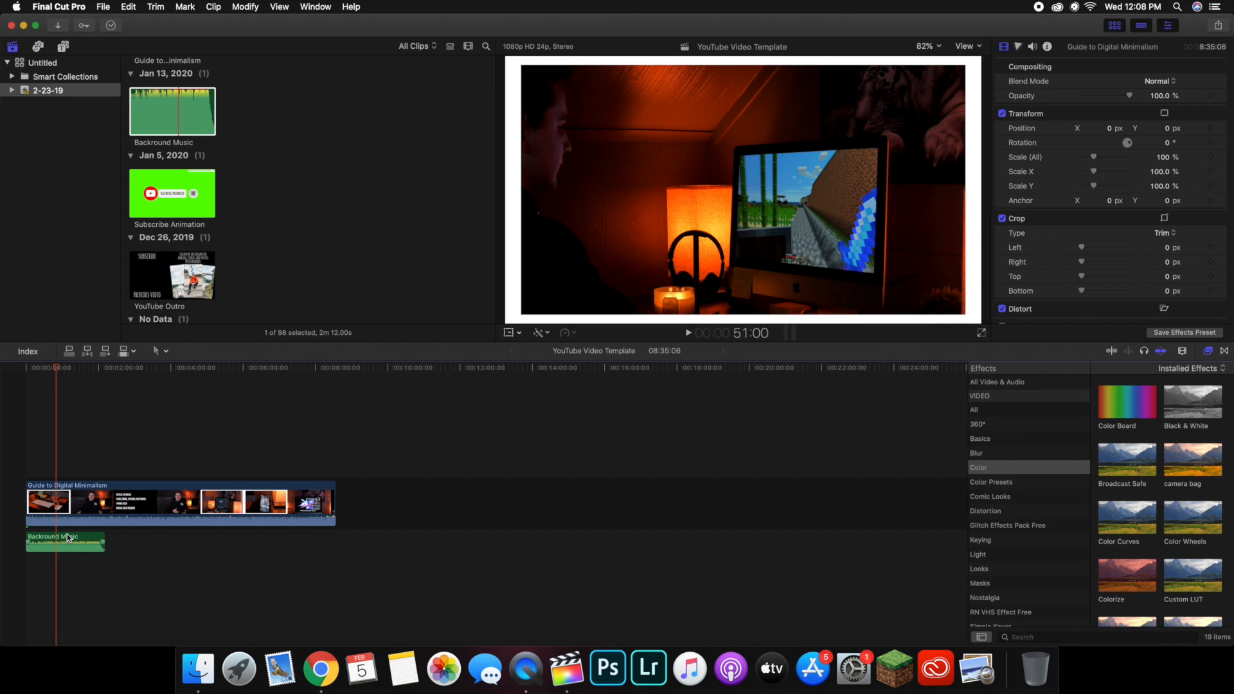
Append the full 10-second YouTube Outro clip directly after the Guide to Digital Minimalism clip on the timeline
click(177, 270)
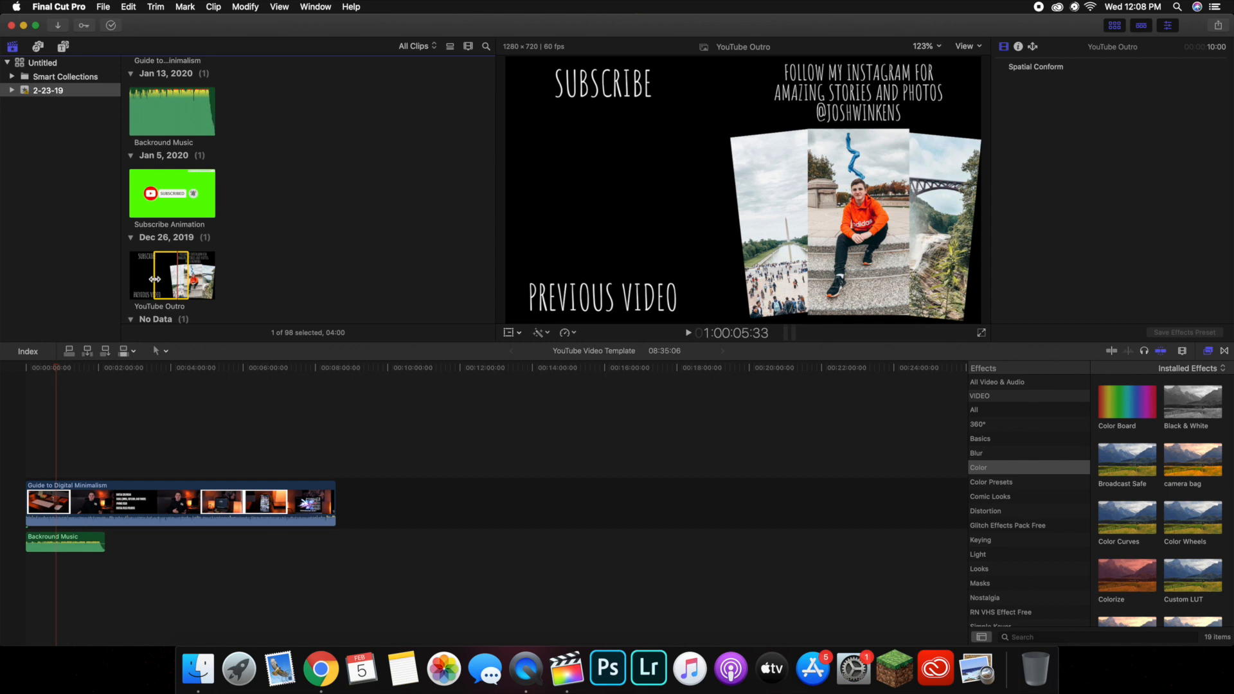
drag(155, 279, 214, 282)
drag(175, 274, 363, 512)
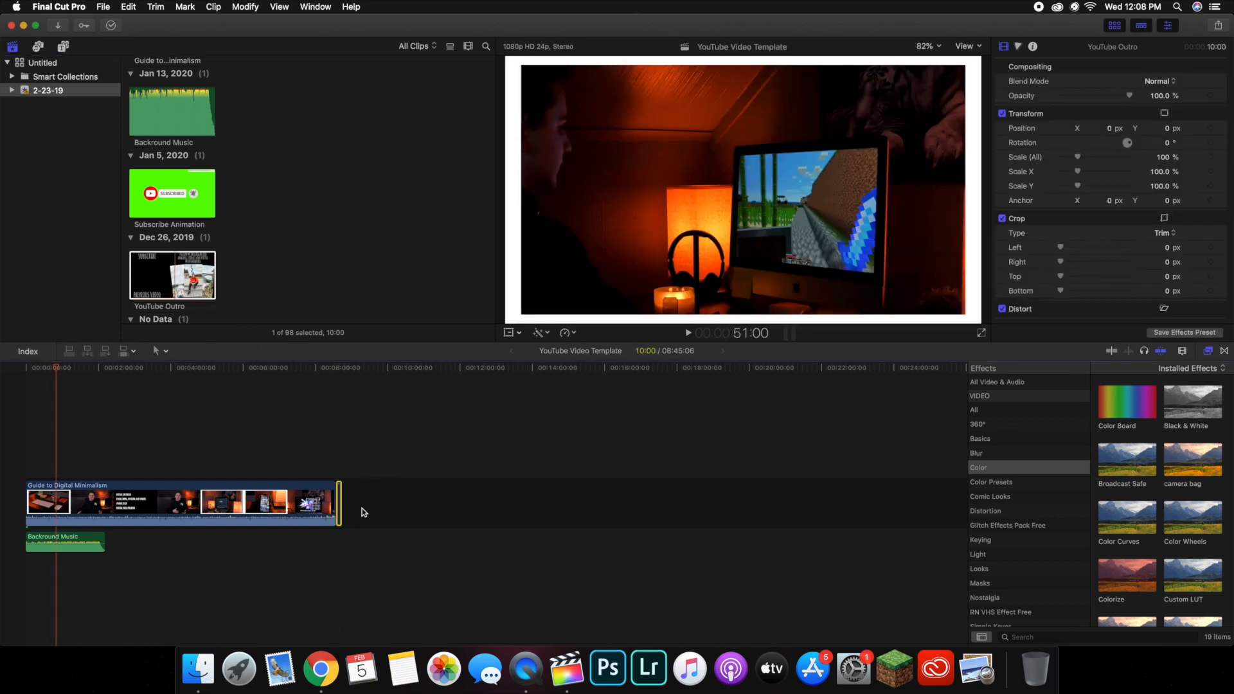
click(340, 461)
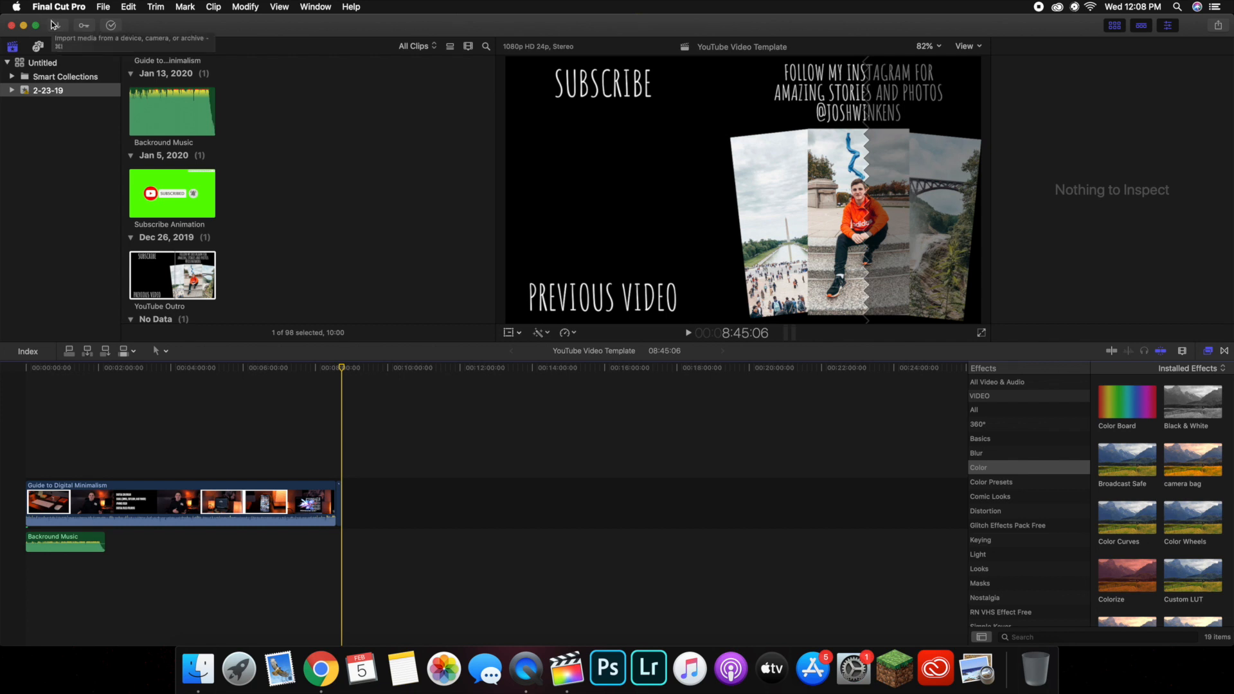
Review the timeline at the start of the outro, the beginning of the video, and the end of the background music
scroll(266, 192, up, 10)
scroll(267, 193, down, 10)
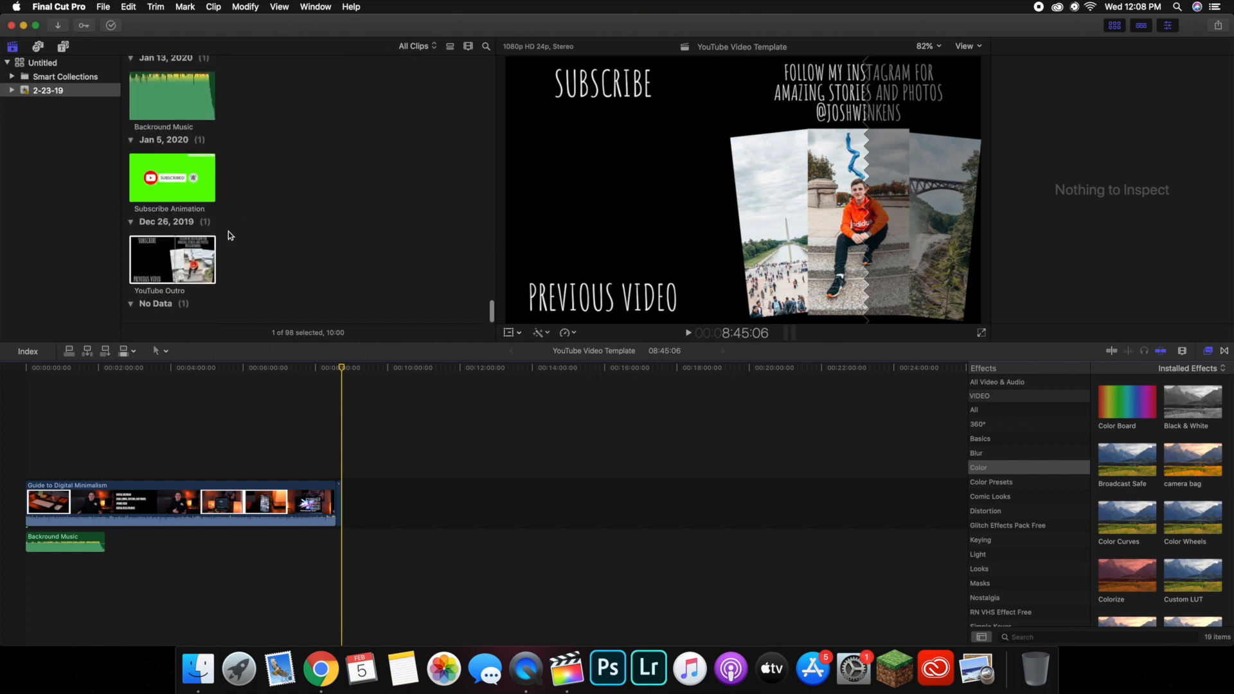
click(57, 435)
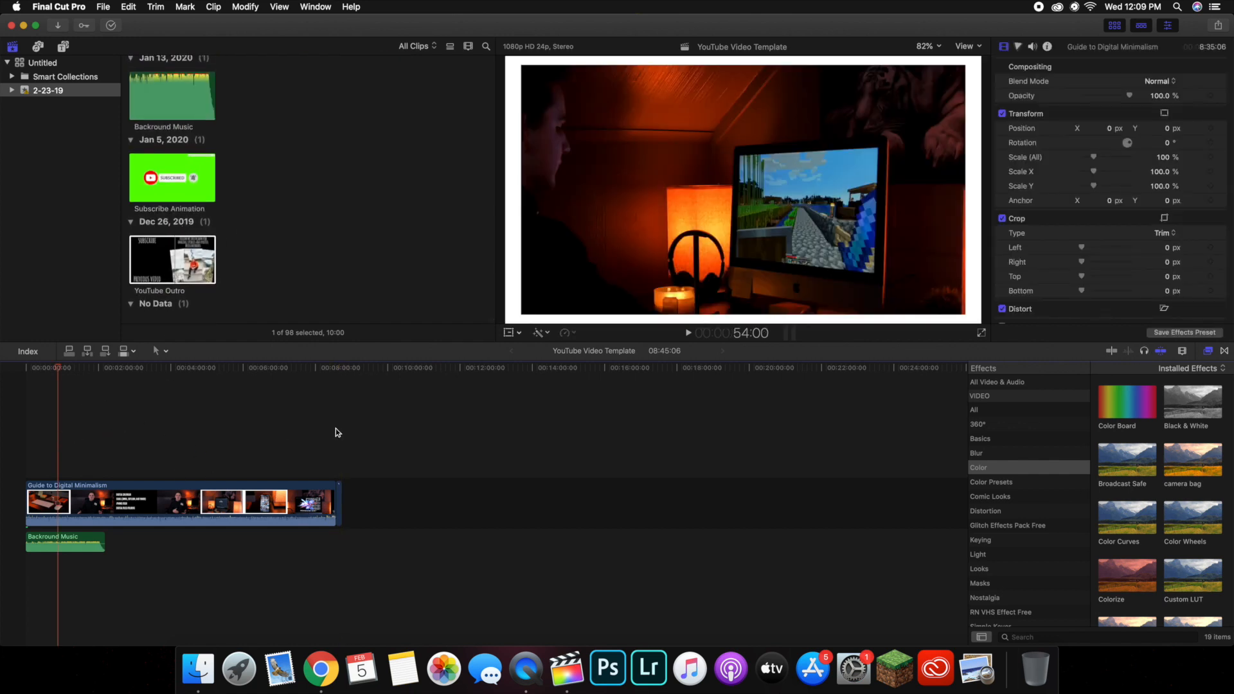
click(335, 428)
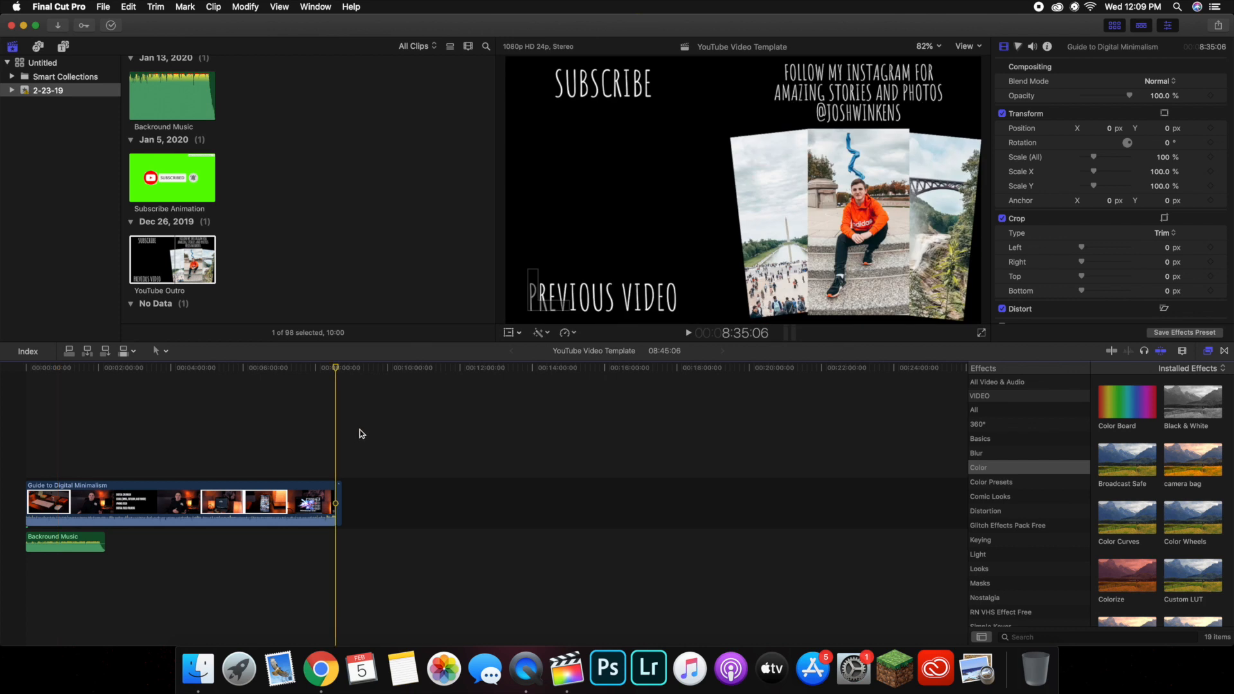
click(73, 539)
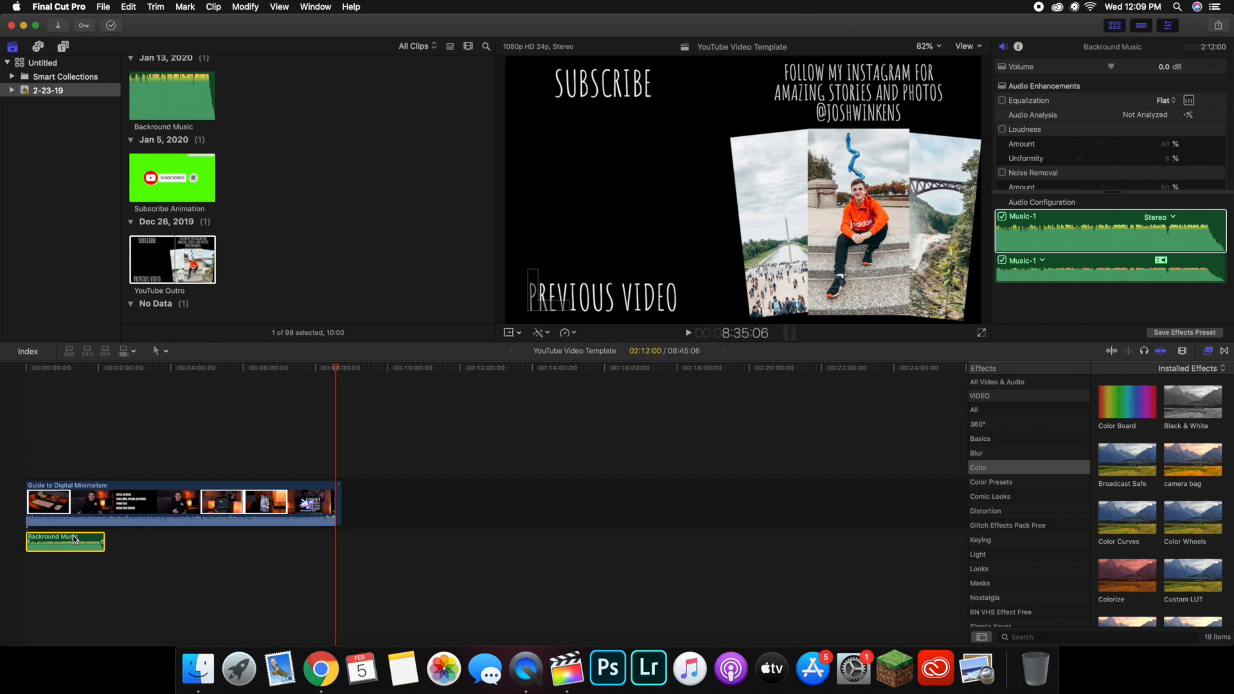
click(27, 455)
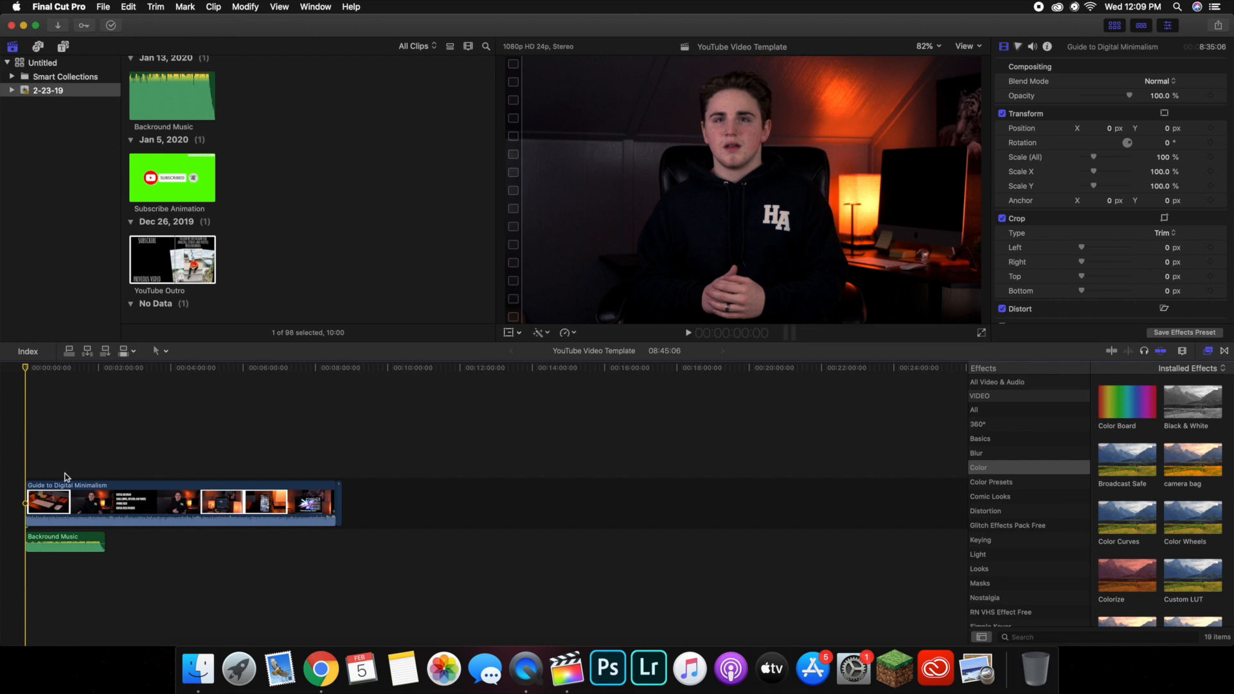
click(108, 464)
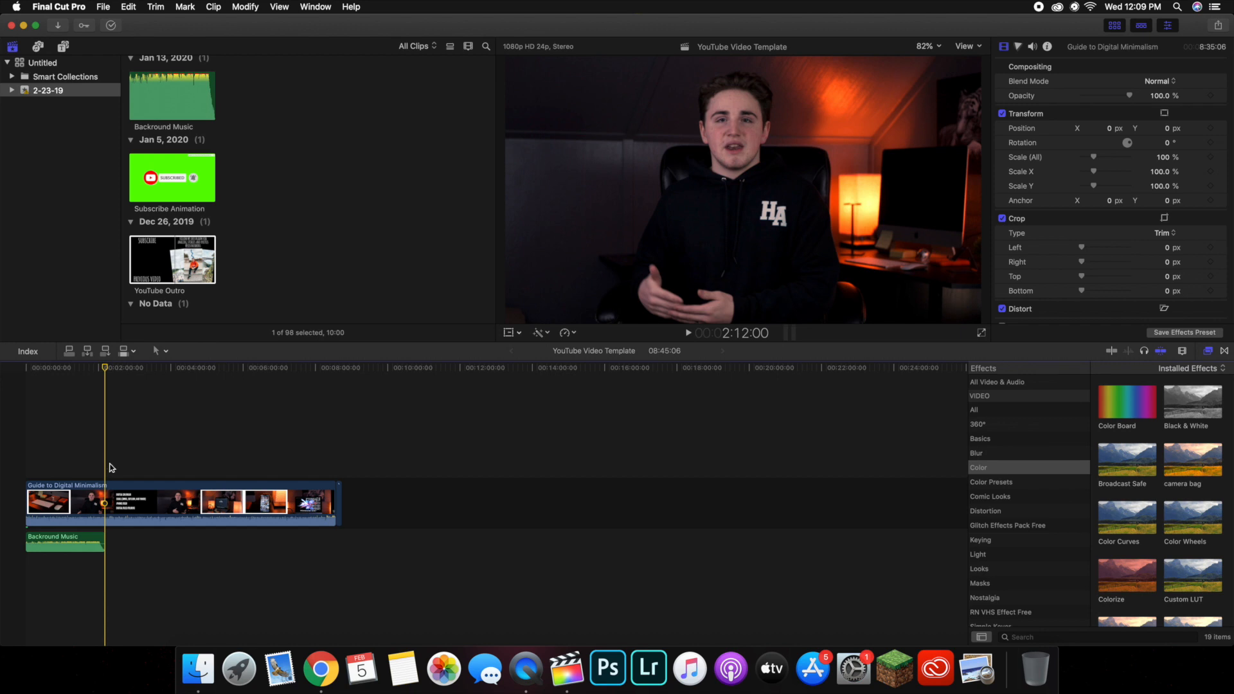
Turn off the Dialogue-1 audio of the Guide to Digital Minimalism clip
click(140, 506)
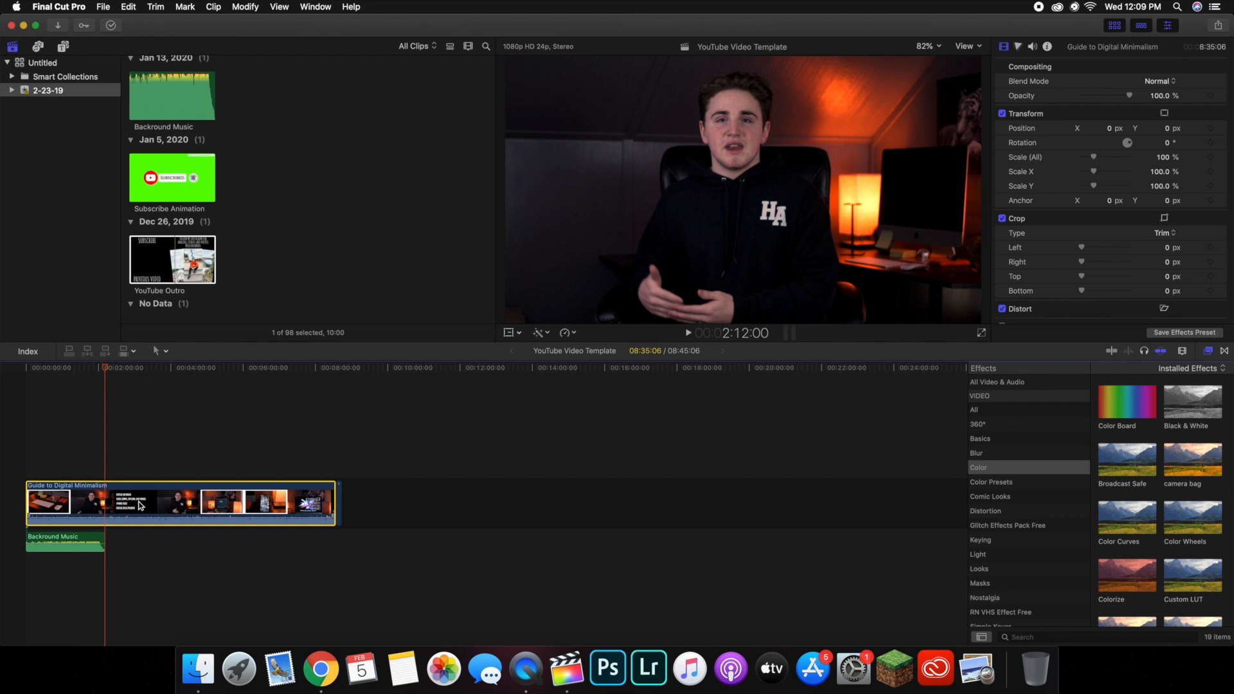
click(1034, 47)
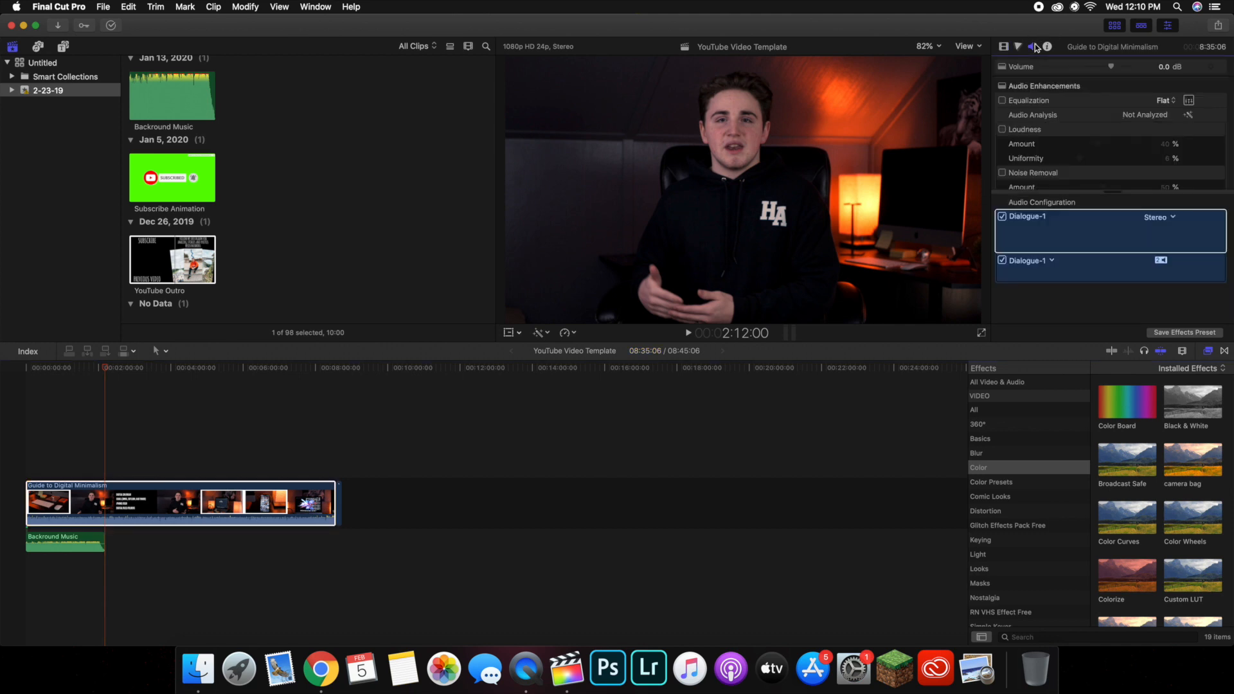
click(1013, 214)
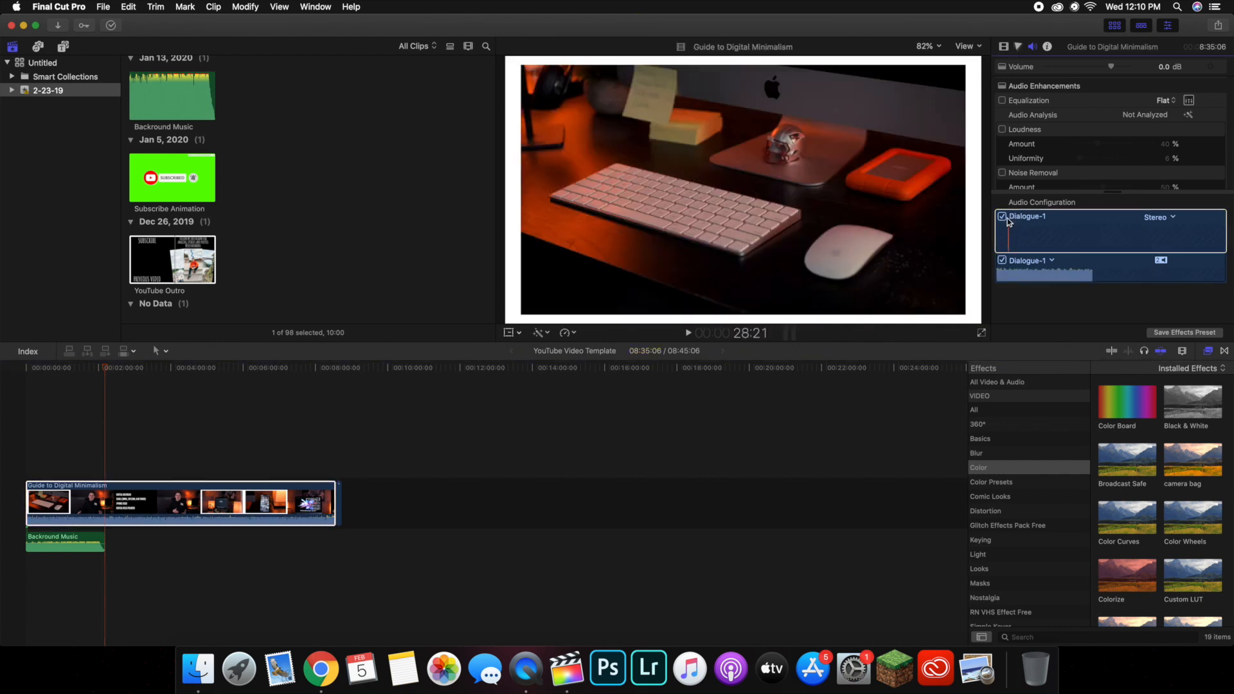
click(1003, 218)
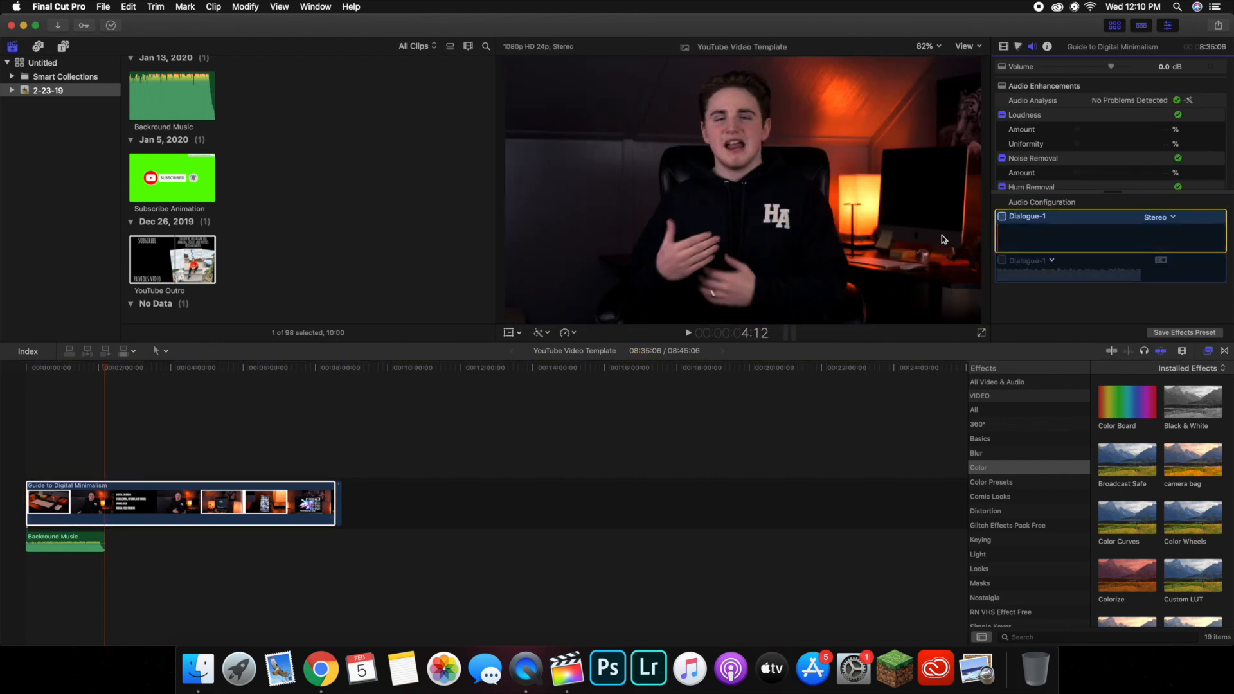
click(220, 431)
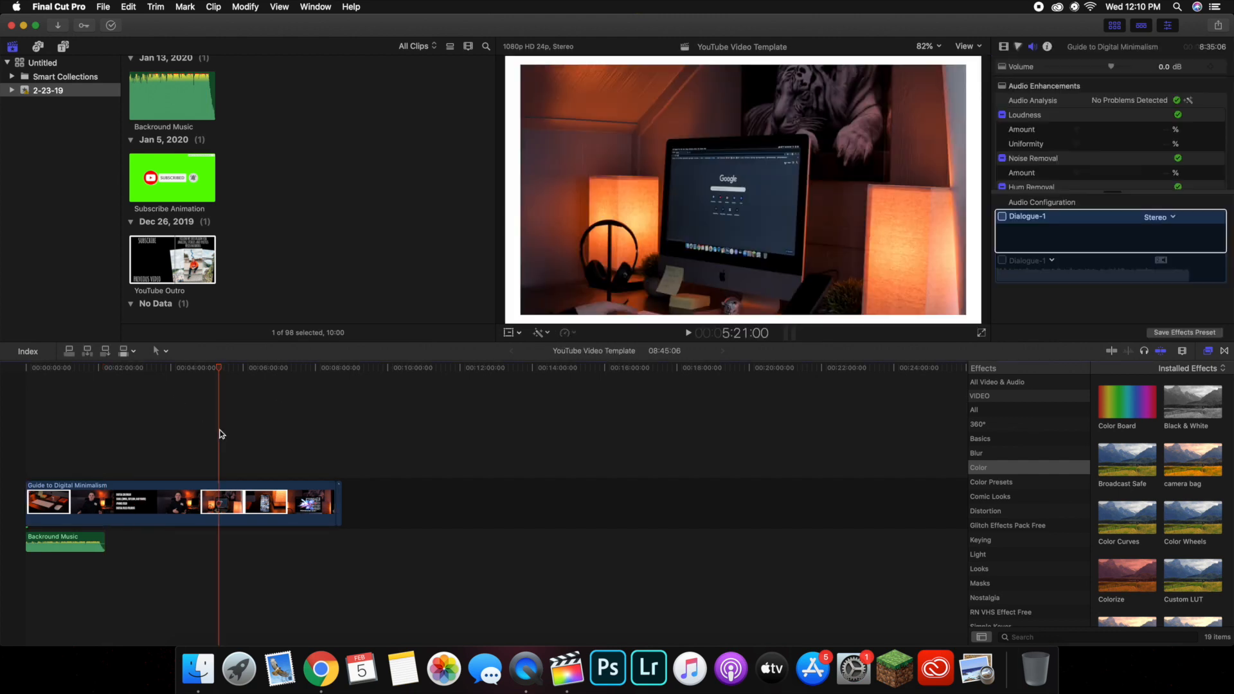
click(131, 444)
Look through the clip's audio enhancements and turn its Dialogue-1 audio back on
scroll(1094, 165, down, 3)
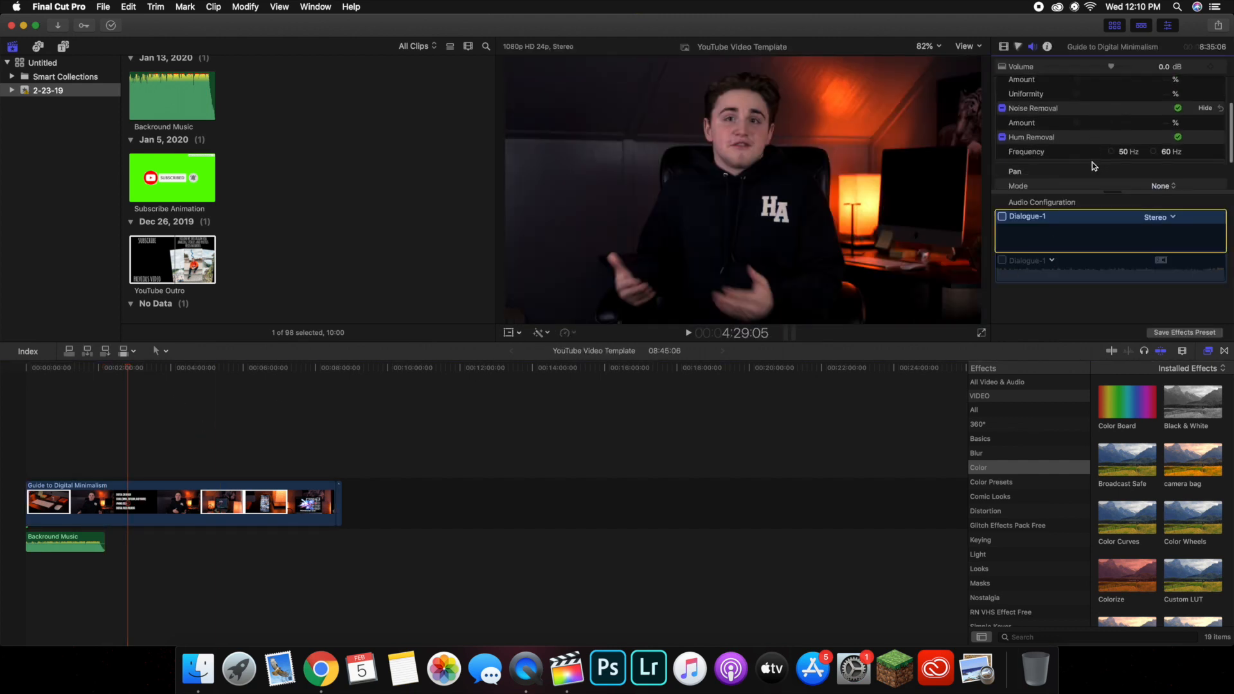
scroll(1095, 166, up, 4)
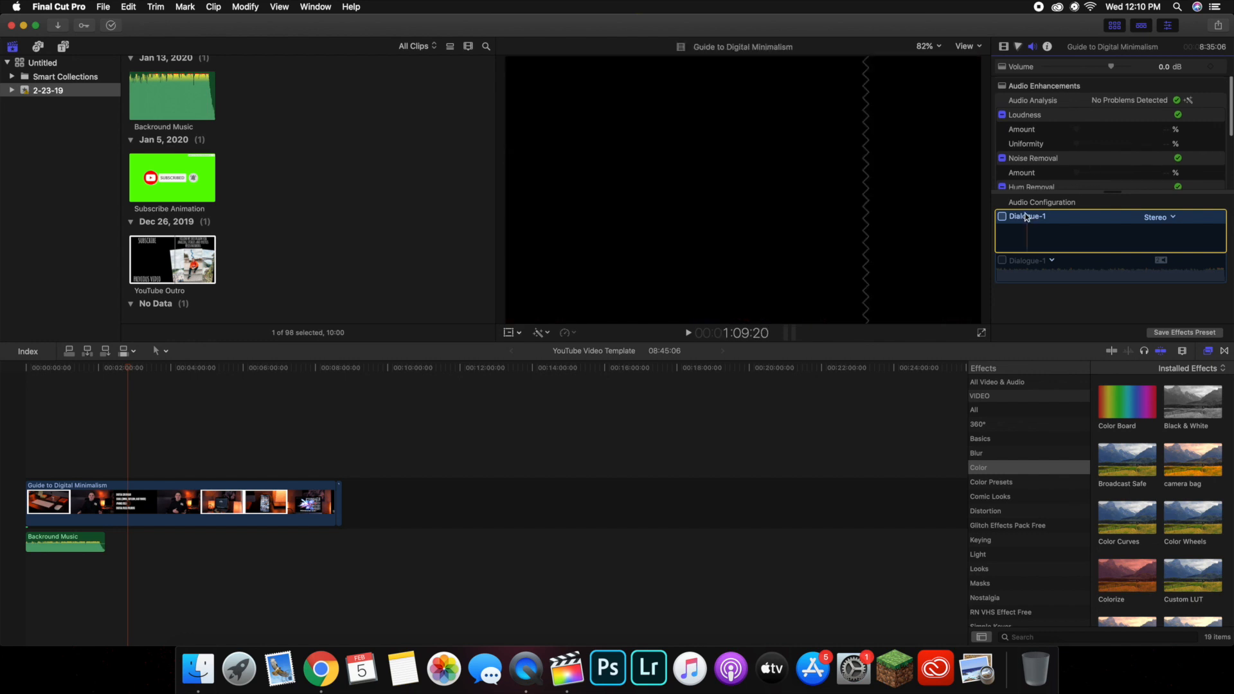
click(1003, 216)
click(1004, 216)
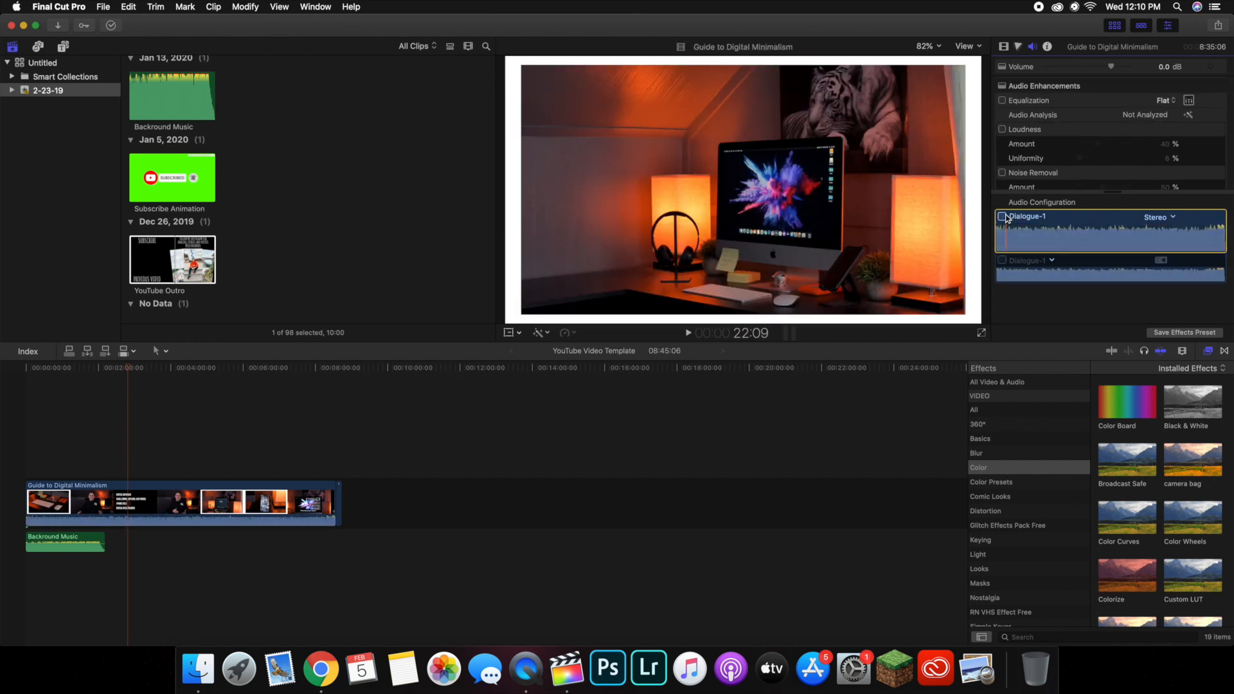
click(1006, 218)
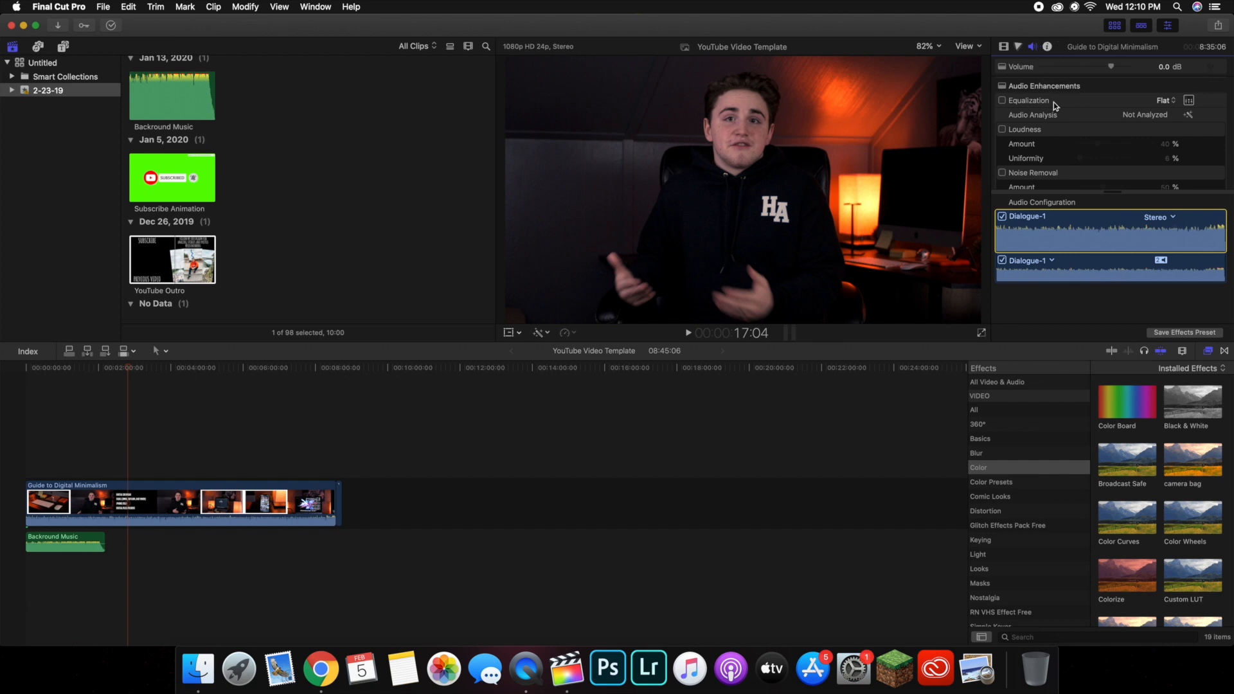
Add a Color Wheels correction to the Guide to Digital Minimalism clip
click(133, 492)
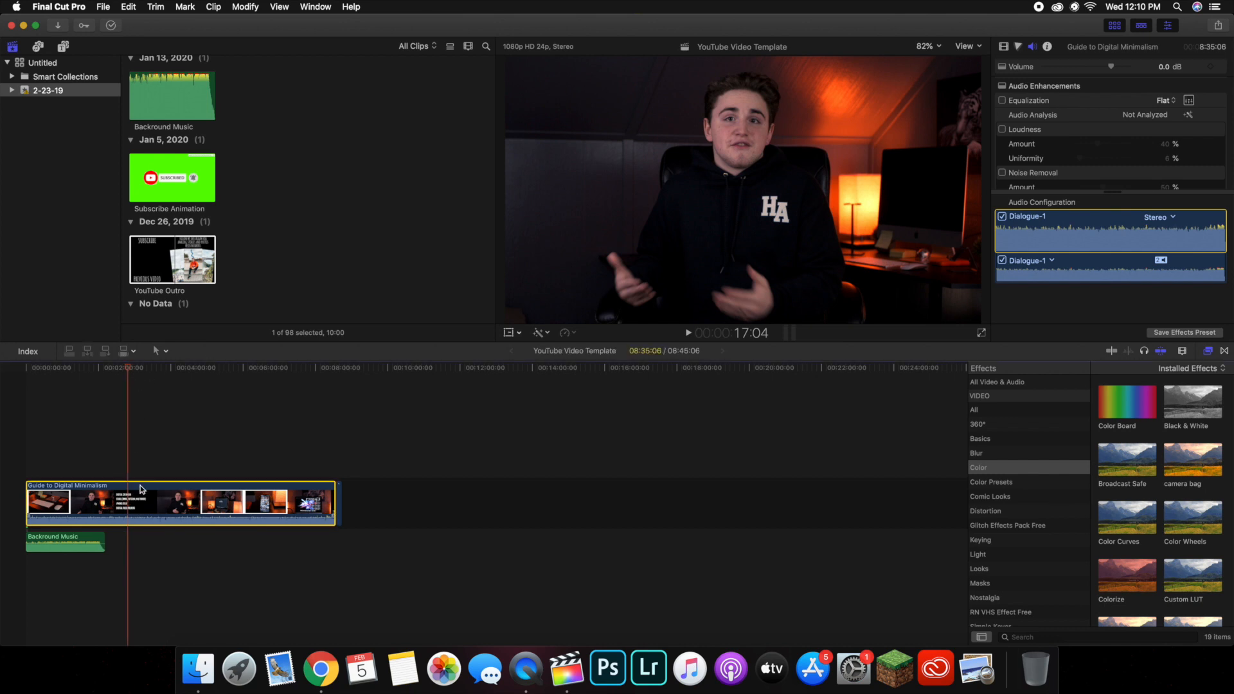
click(1018, 48)
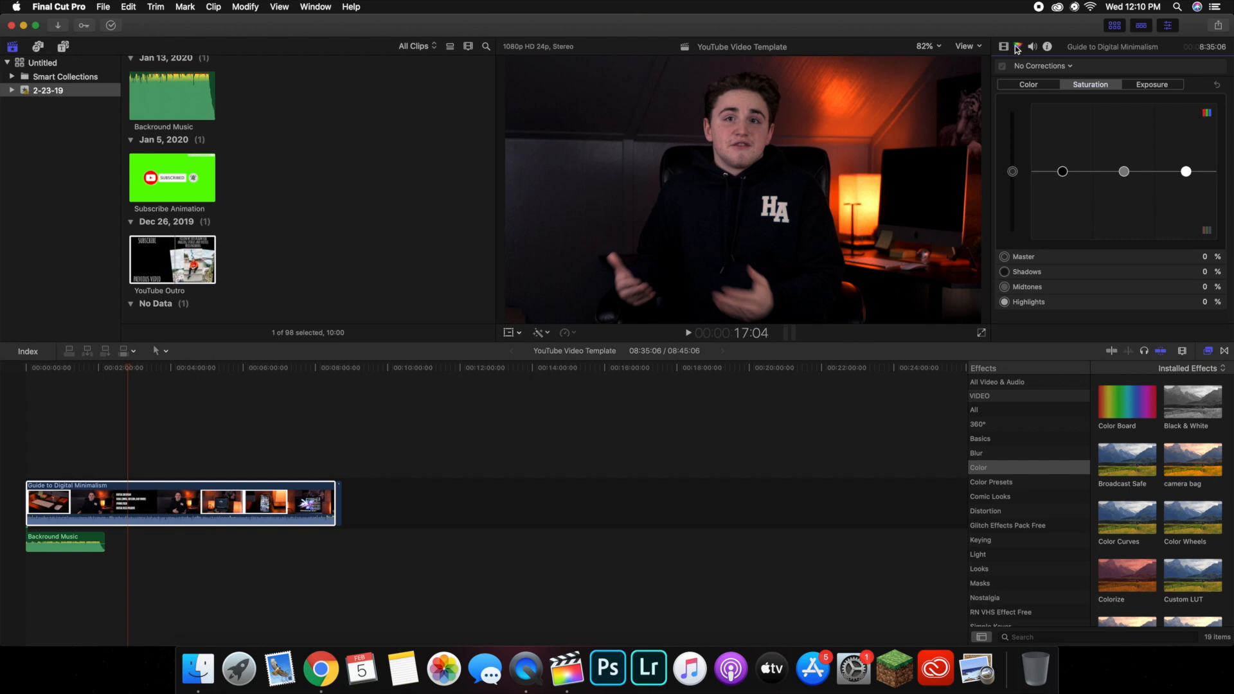
click(1042, 66)
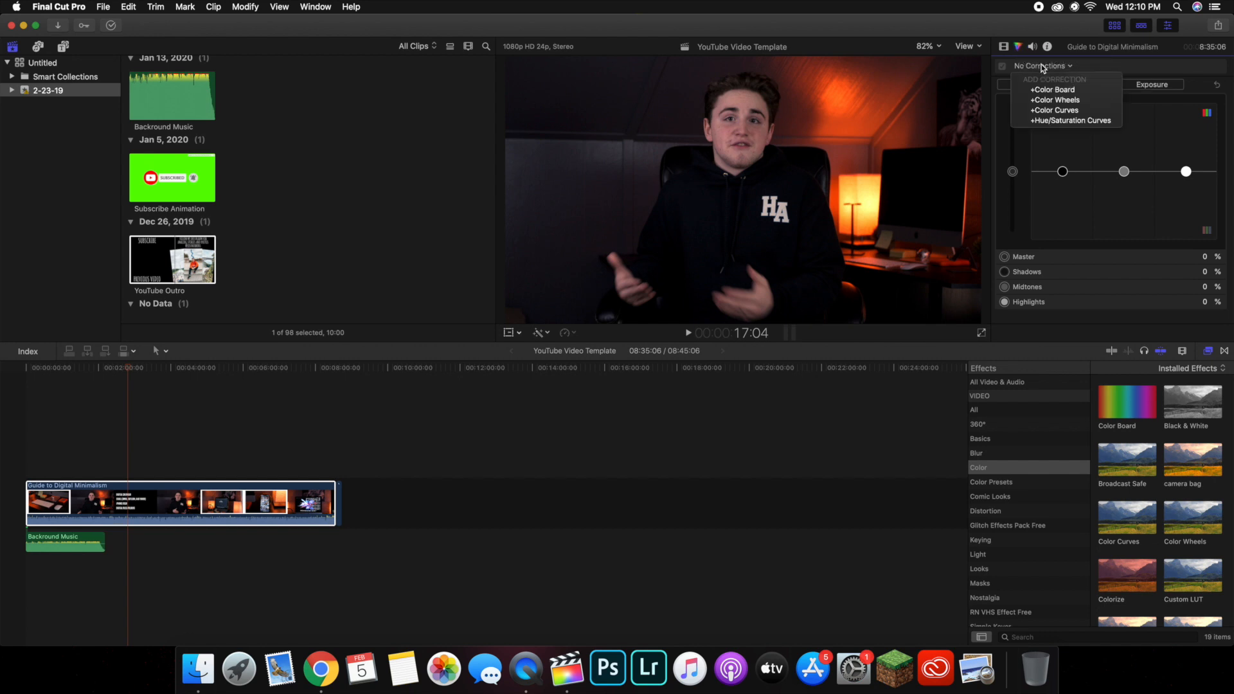
click(1061, 101)
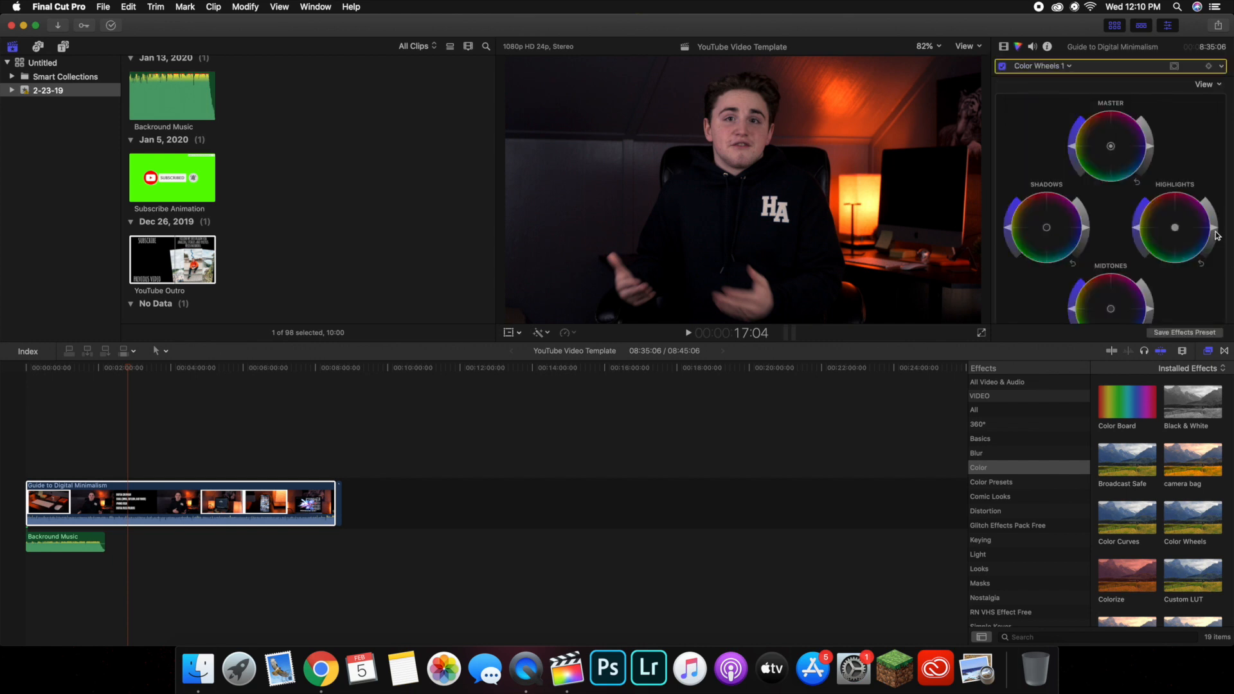
Try adjusting the highlights and darkening the shadows with the color wheels, and reset the shadows wheel
drag(1190, 179, 1212, 224)
mouse_move(1084, 224)
mouse_down()
mouse_move(1086, 205)
mouse_move(1087, 240)
mouse_up()
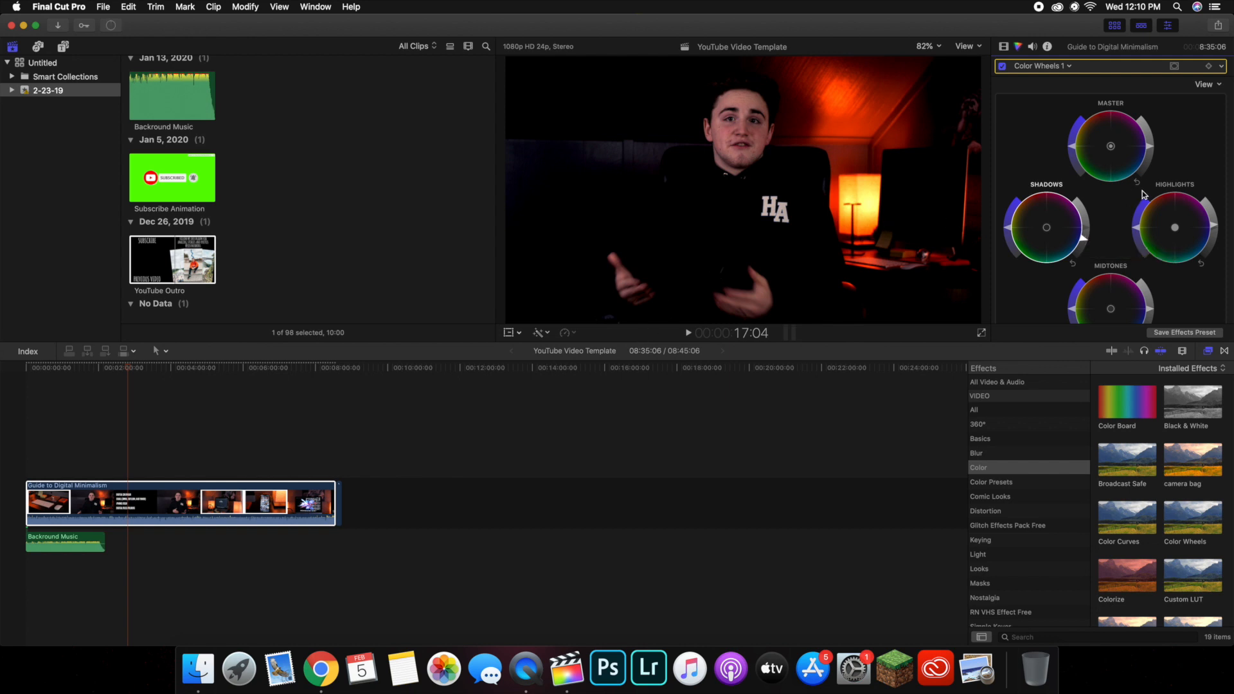
scroll(1143, 194, down, 3)
click(1073, 201)
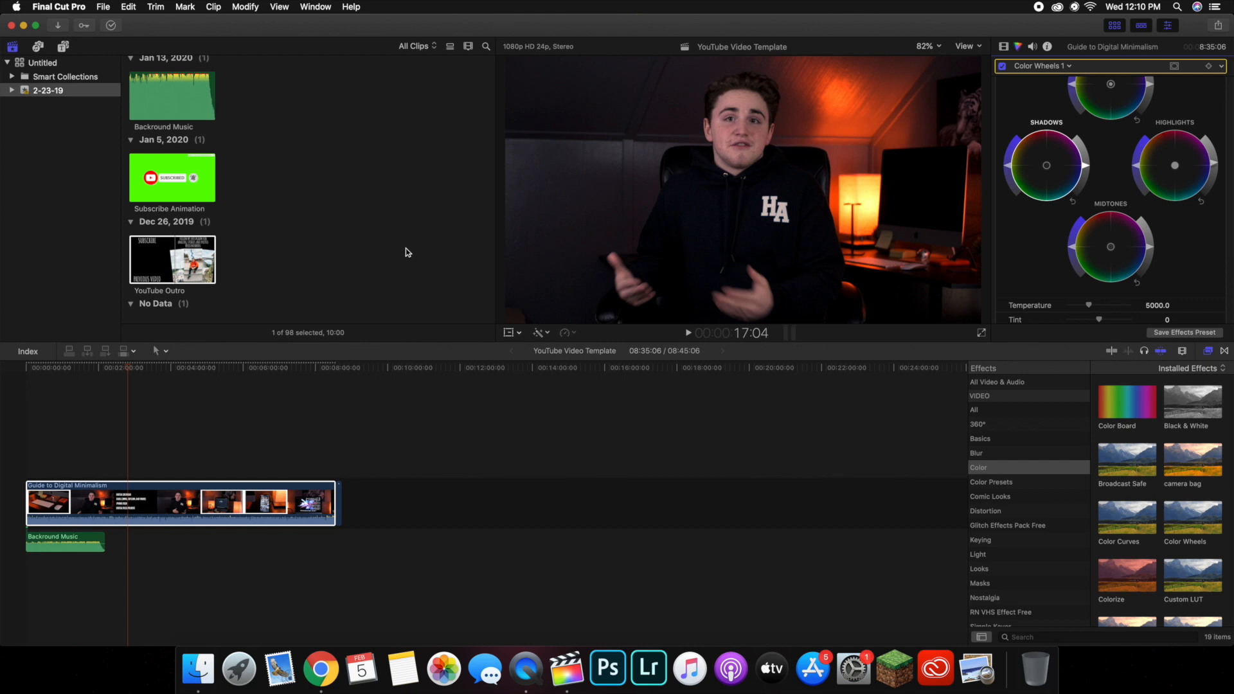
Browse the title categories, including Adjustment Layer, Elements and Bumper/Opener, and preview the Atmosphere title from 3D Cinematic
click(64, 47)
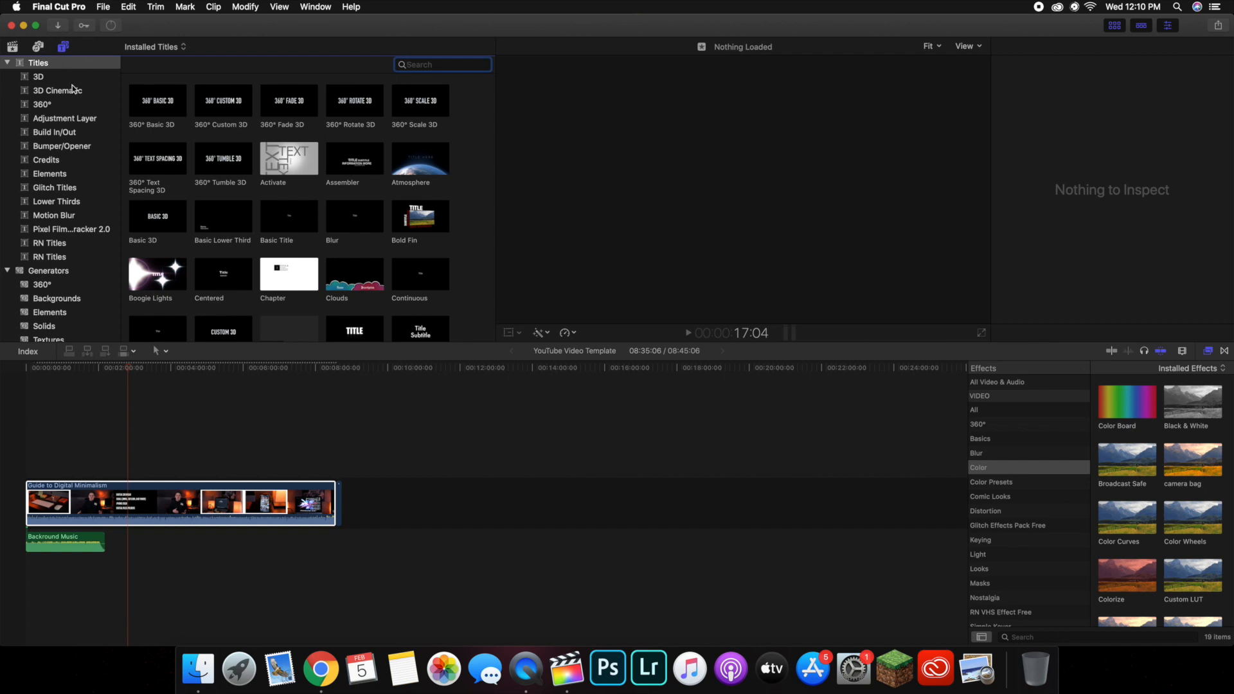
click(64, 118)
click(63, 134)
click(64, 171)
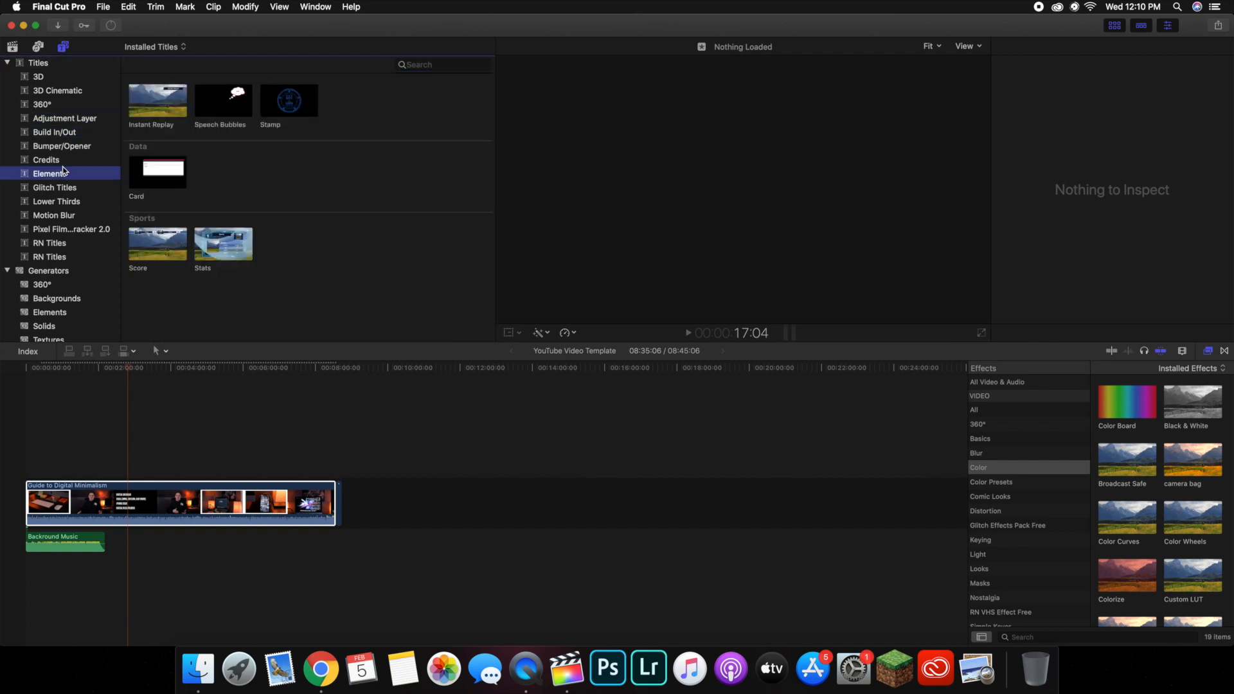
click(56, 146)
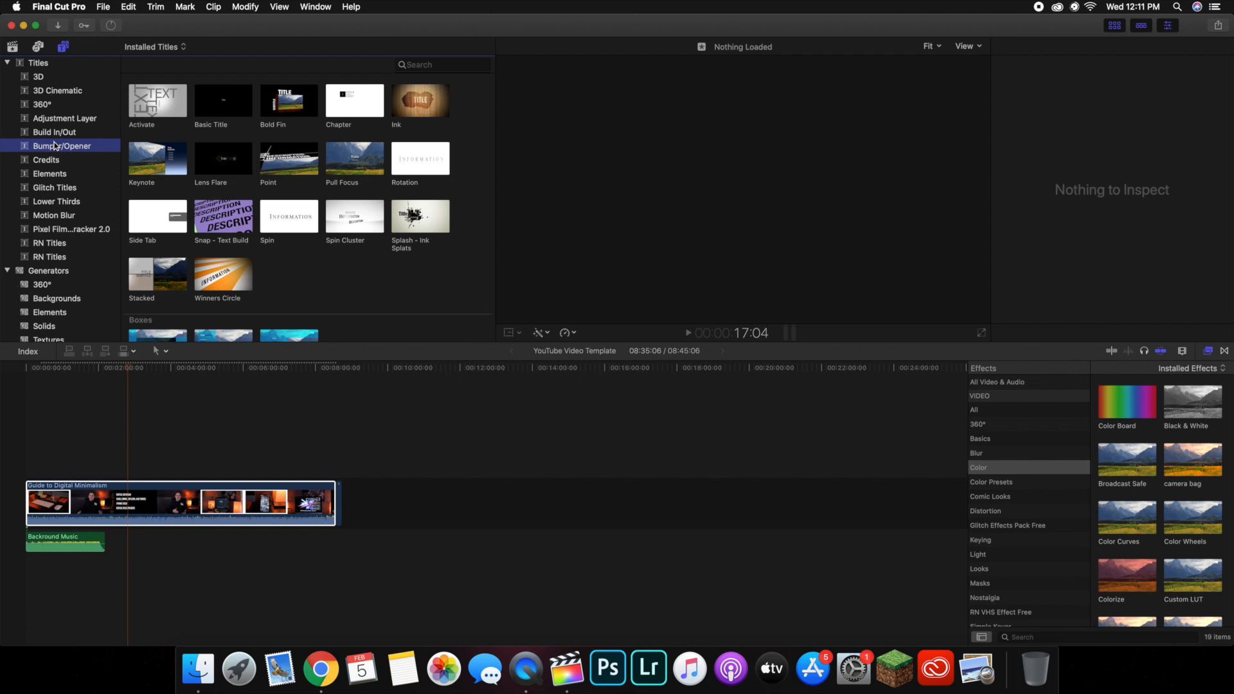
click(54, 93)
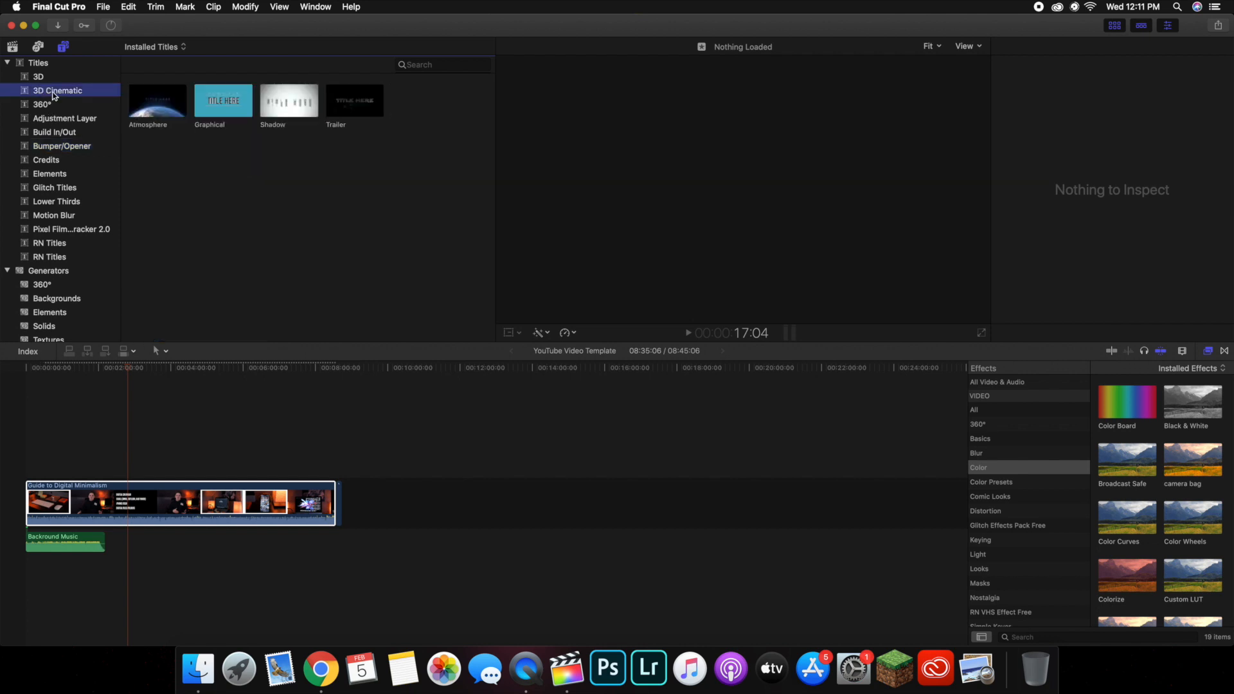
click(163, 106)
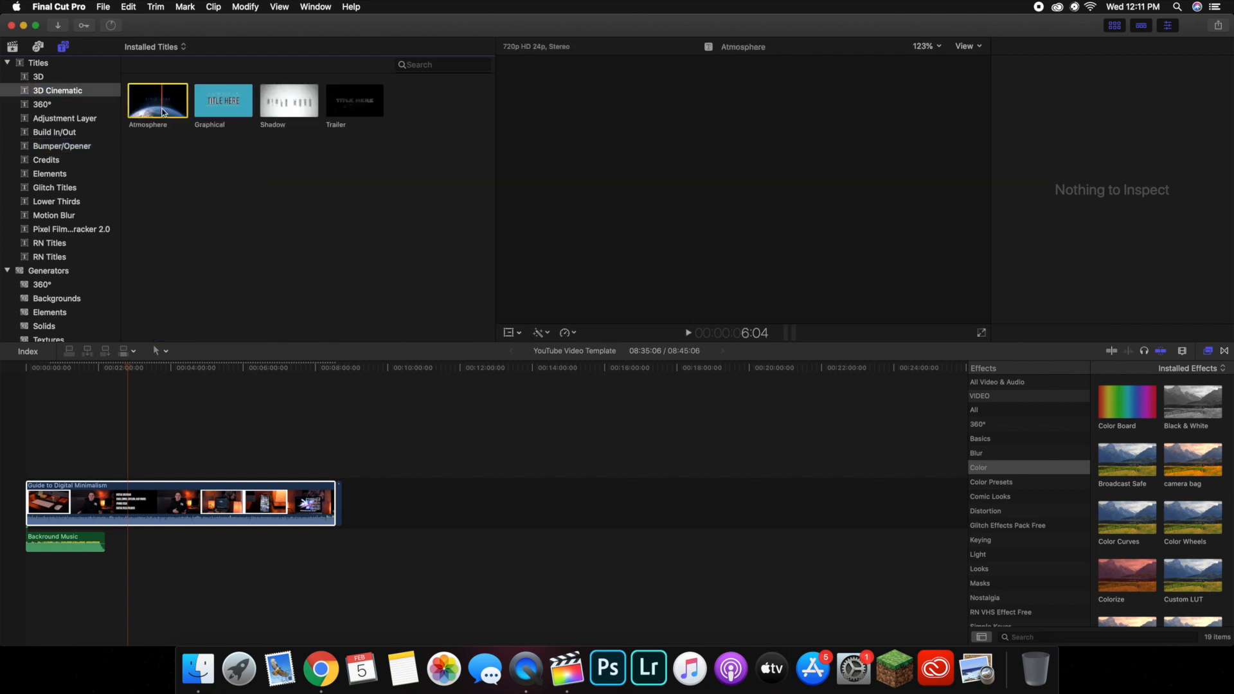
Add the 3D Cinematic Atmosphere title above the Guide to Digital Minimalism clip at about 2:50:00 in the timeline
drag(152, 107, 133, 451)
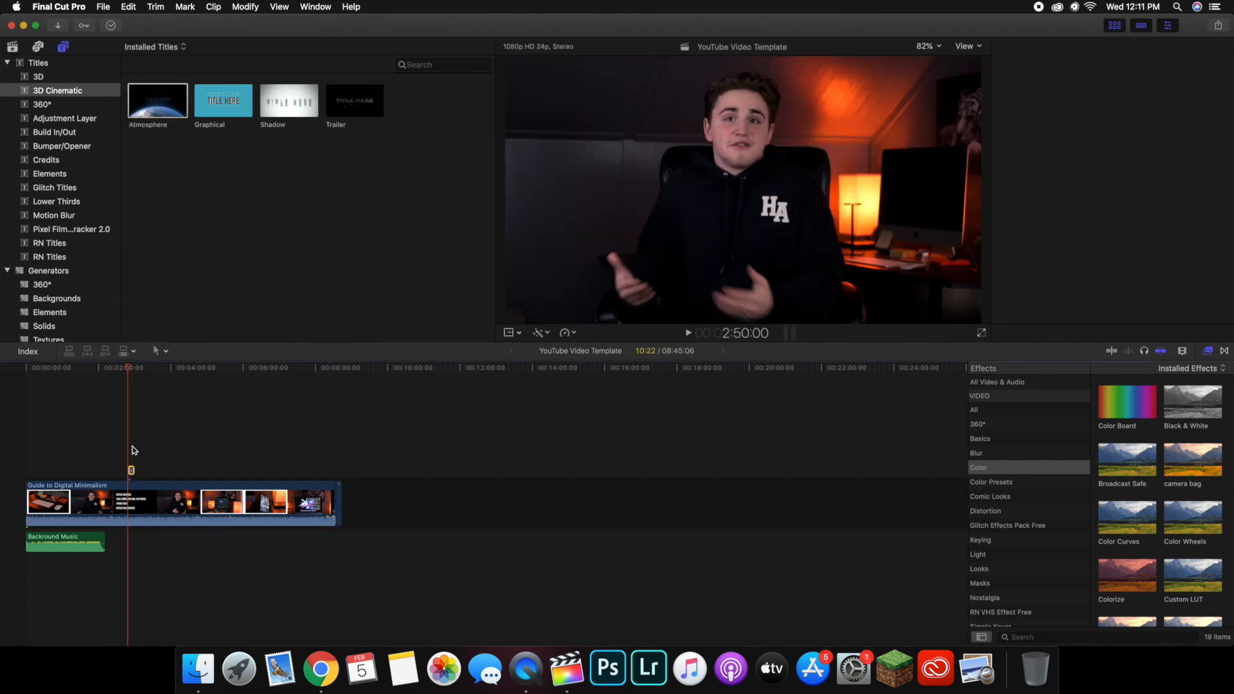
click(180, 445)
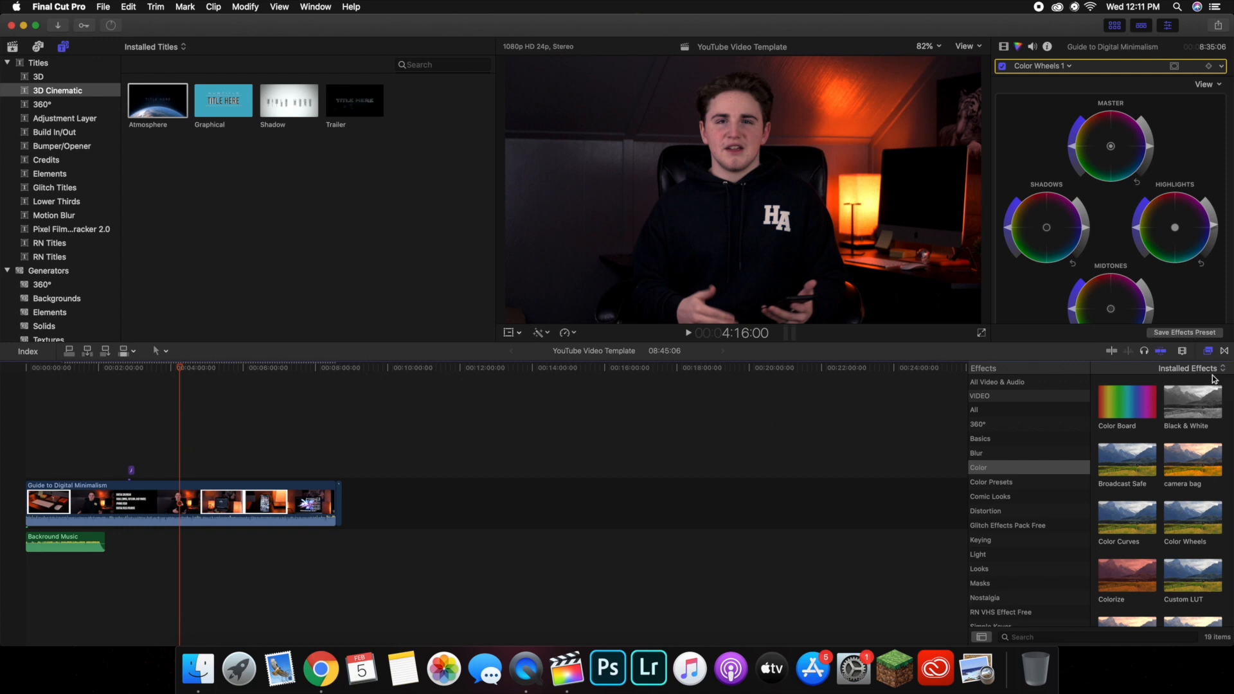
Browse the video effects categories, including Color Presets, Looks, Comic Looks, Color and Basics, and examine the Crisp Contrast effect
click(1208, 352)
click(1209, 353)
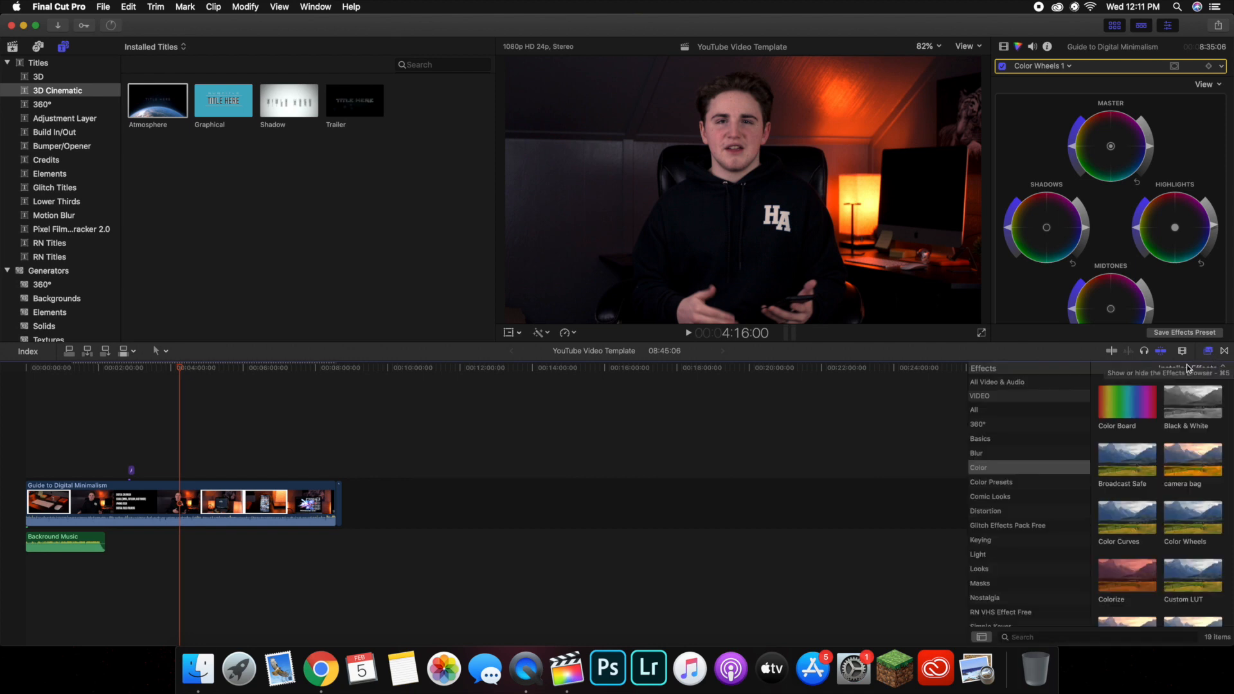
click(1012, 483)
click(989, 442)
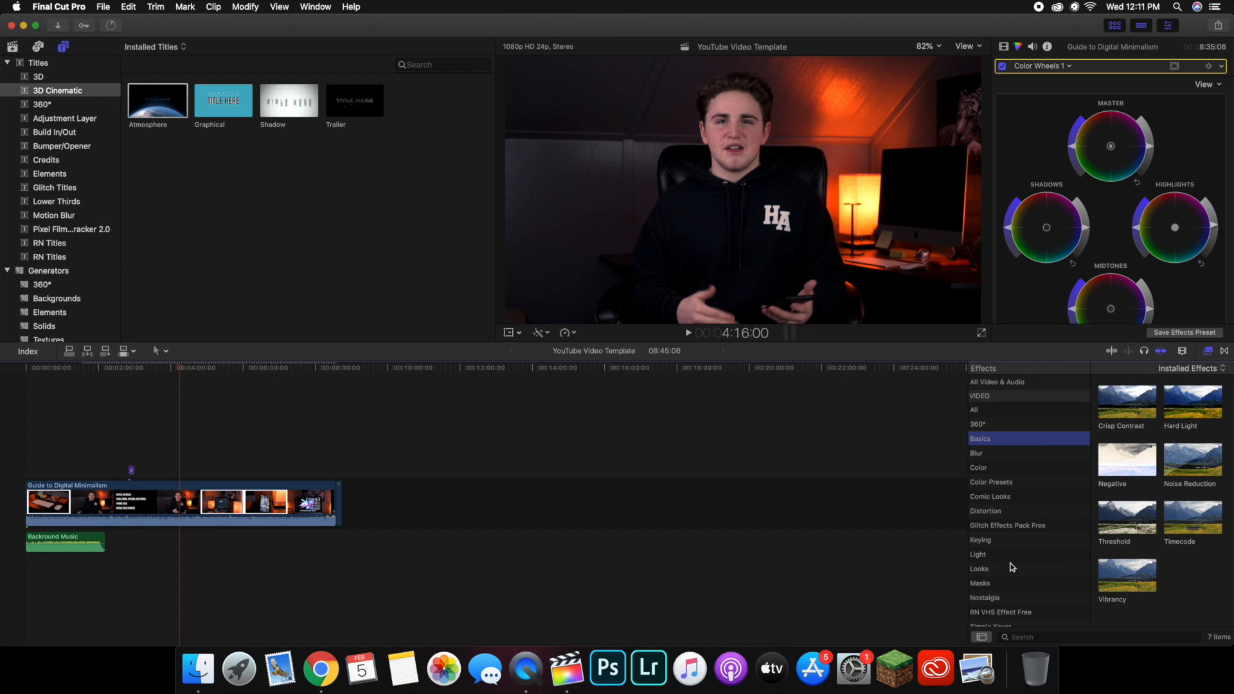
click(1009, 569)
click(1009, 525)
click(1008, 496)
click(990, 468)
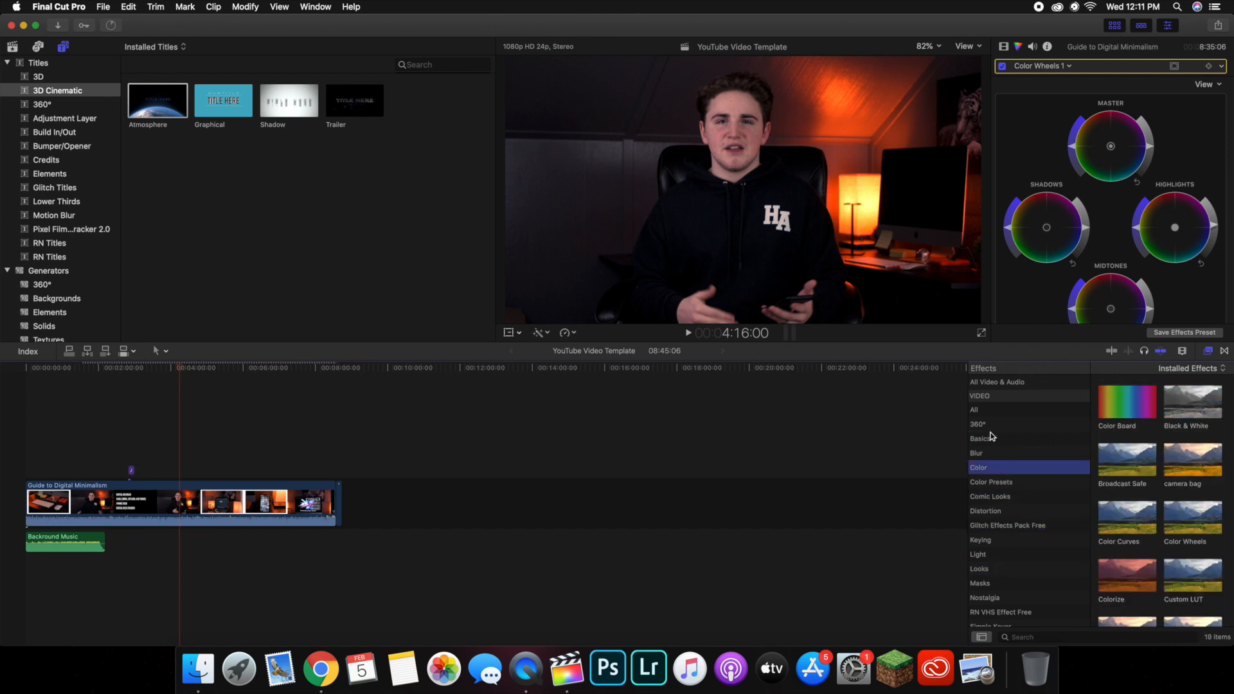
click(989, 439)
scroll(1002, 449, down, 1)
click(1135, 406)
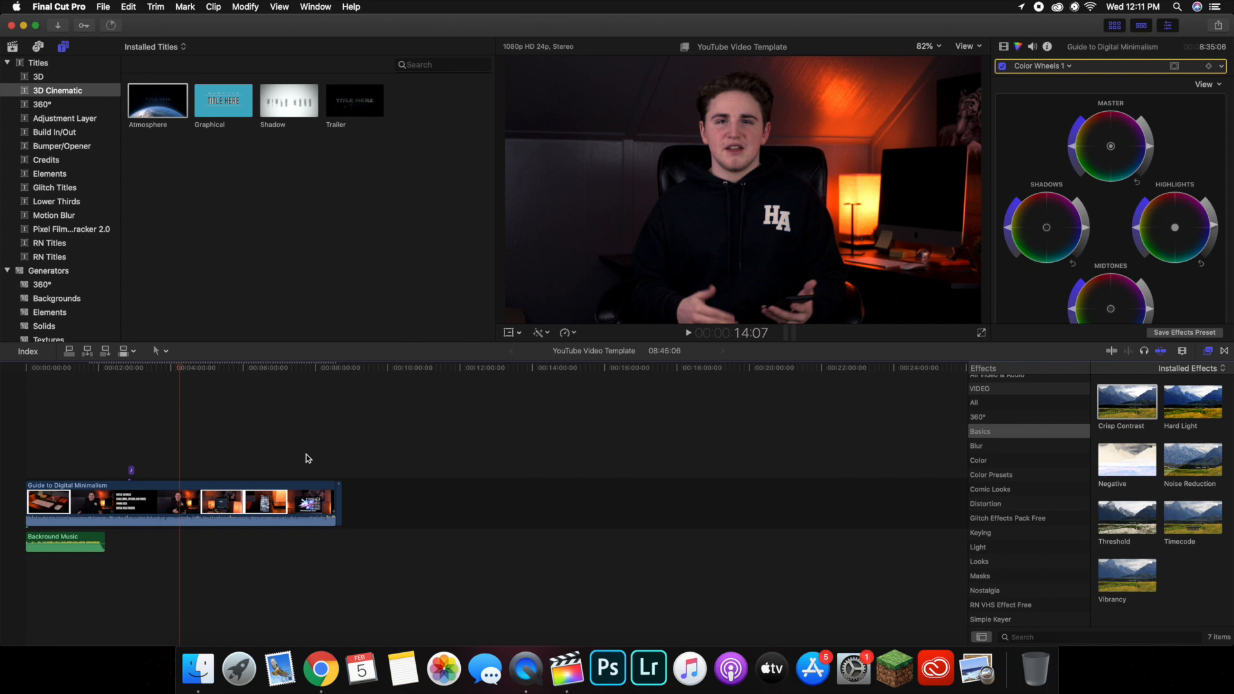
Browse the installed transitions in the Custom, Camera Pan Transitions Free, Objects and Dissolves categories
click(1225, 351)
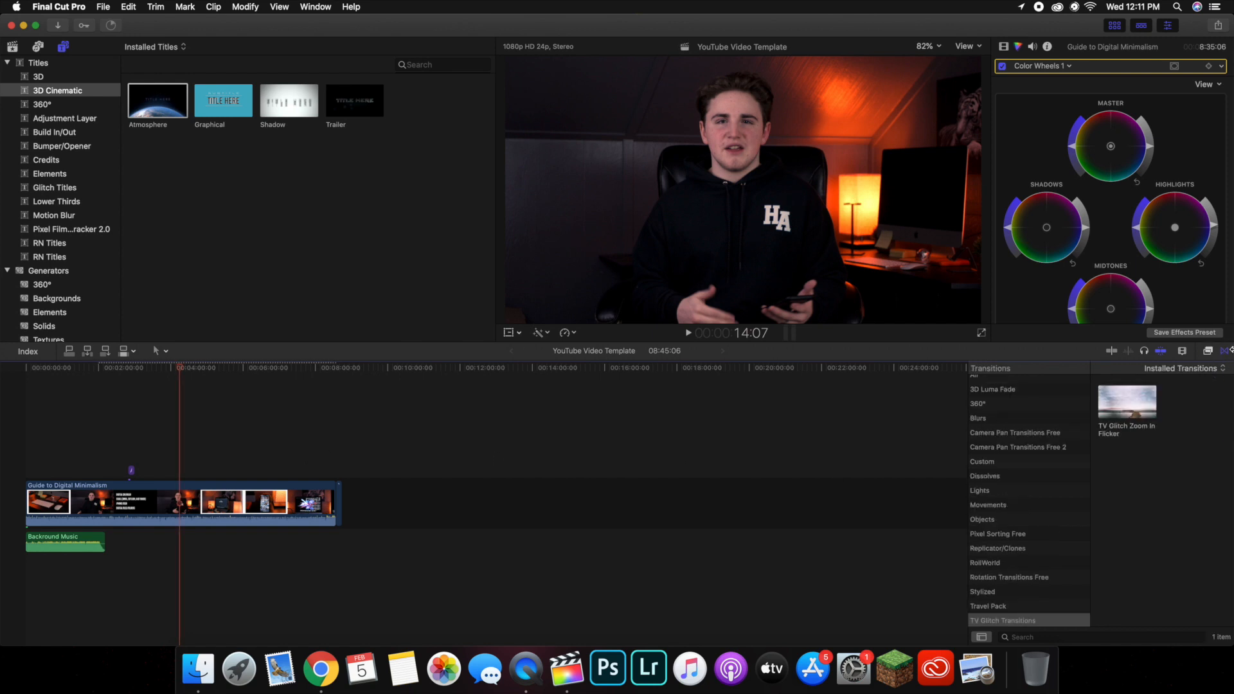
click(1015, 519)
click(1006, 477)
click(1006, 461)
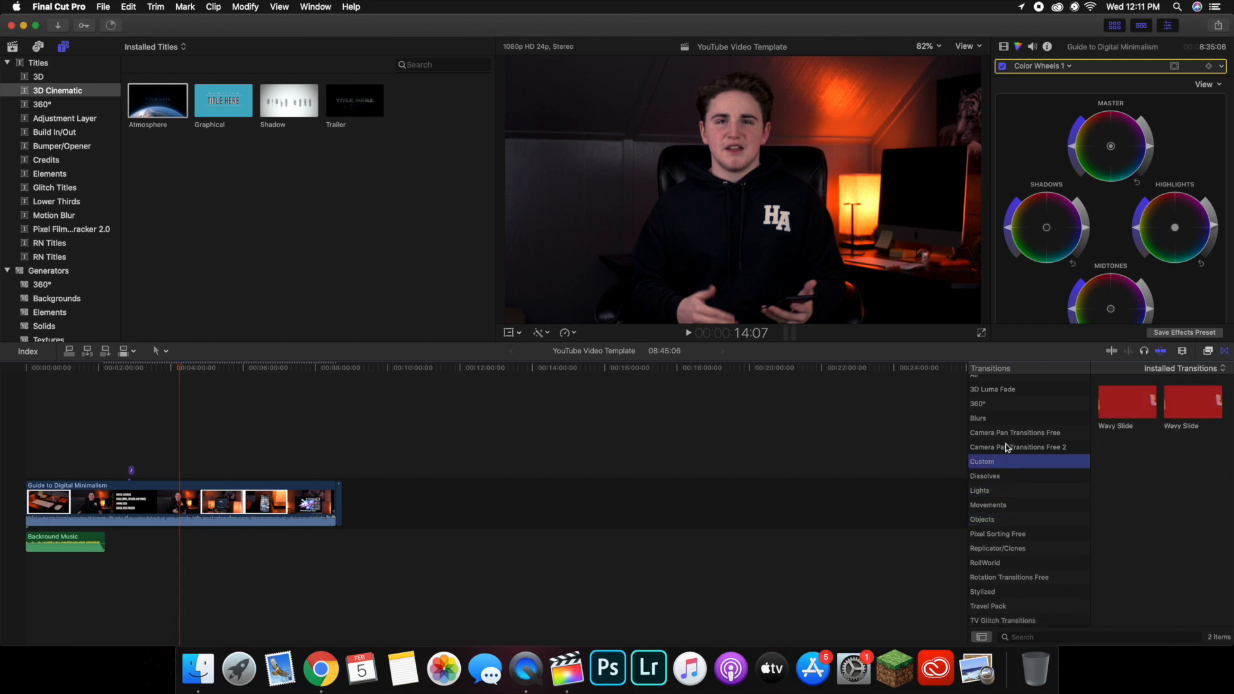
click(1005, 434)
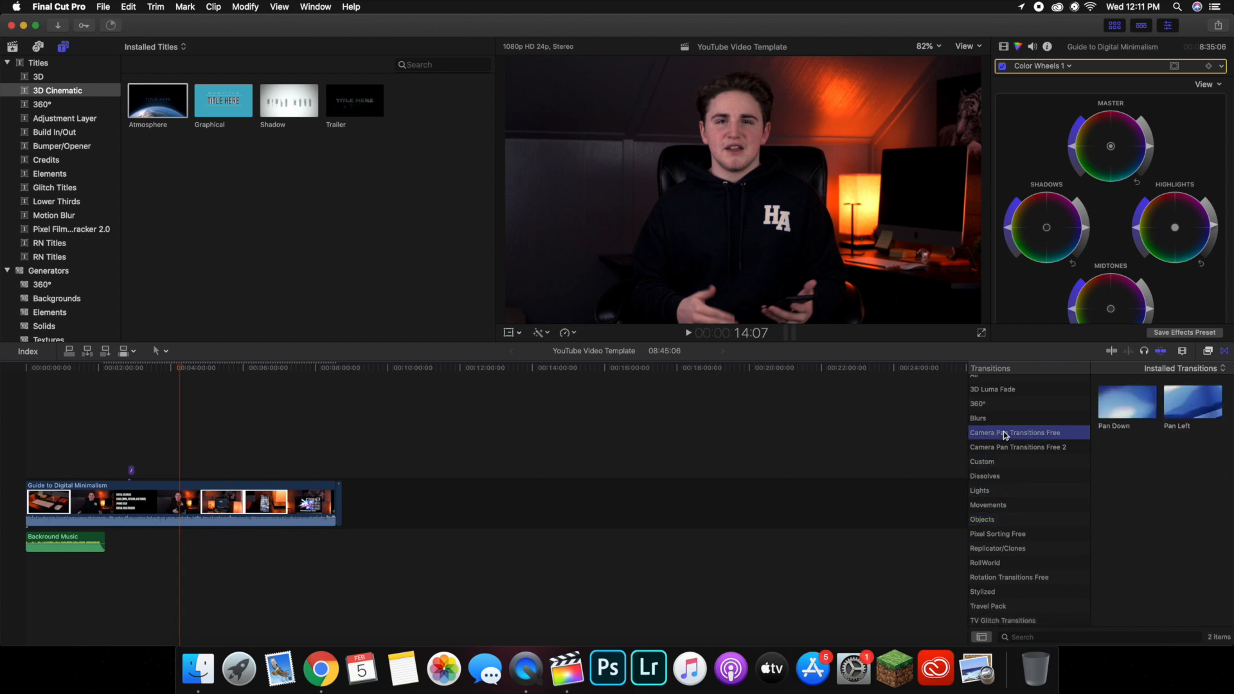
click(1000, 522)
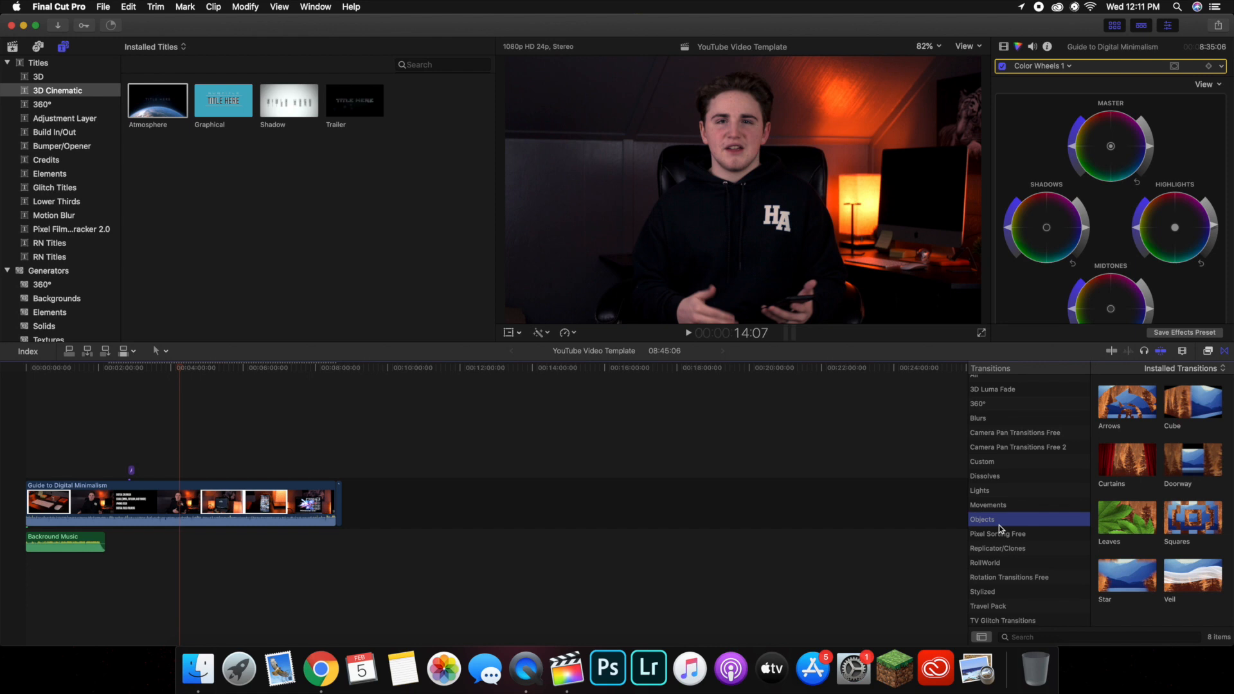
click(1004, 475)
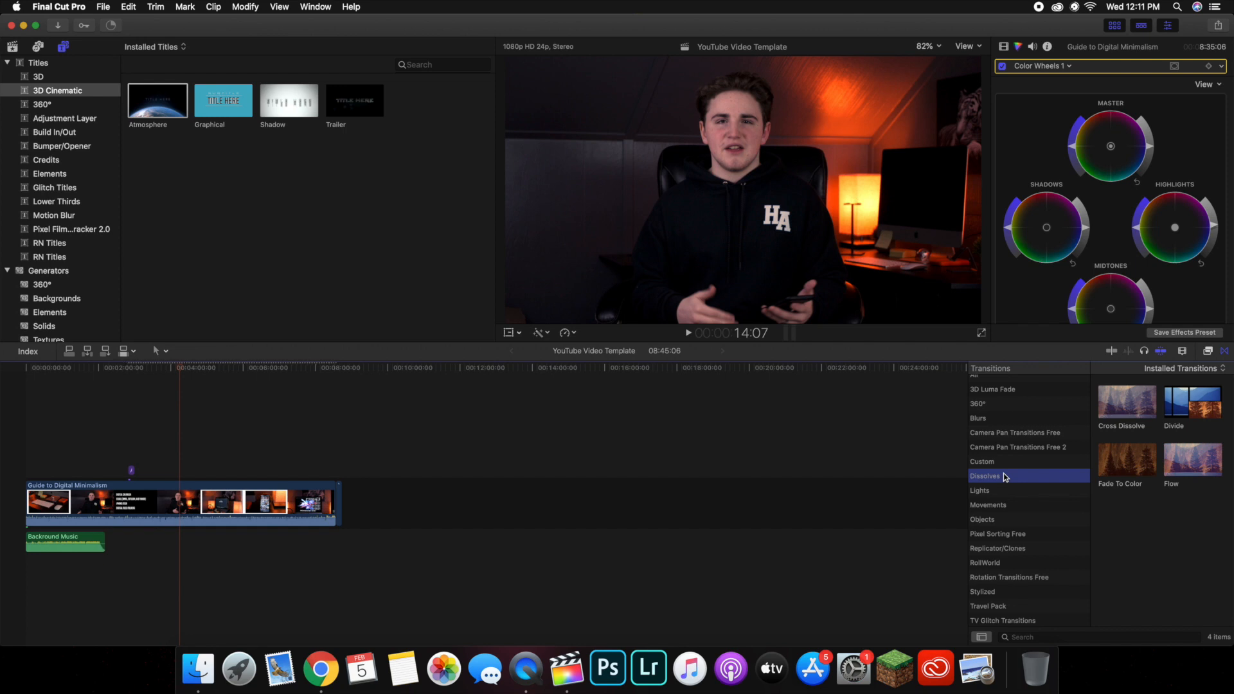
Review the imported media in the 2-23-19 event, the installed effects and the installed titles
click(10, 48)
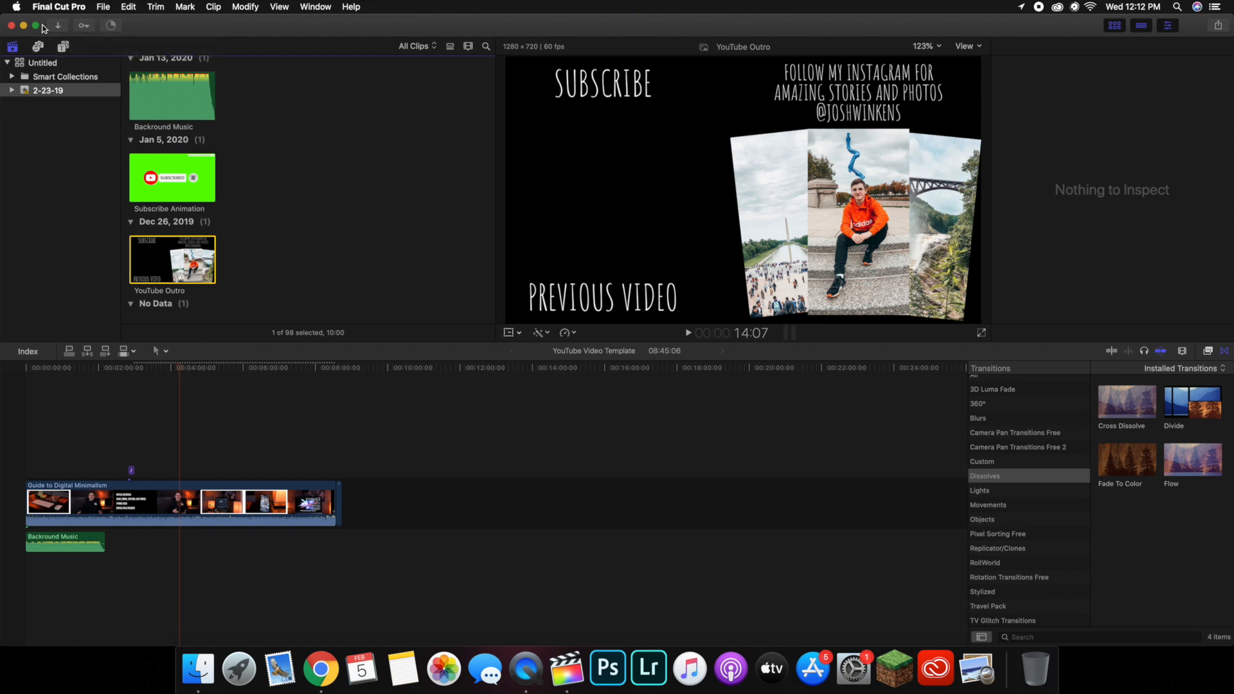
scroll(289, 206, down, 10)
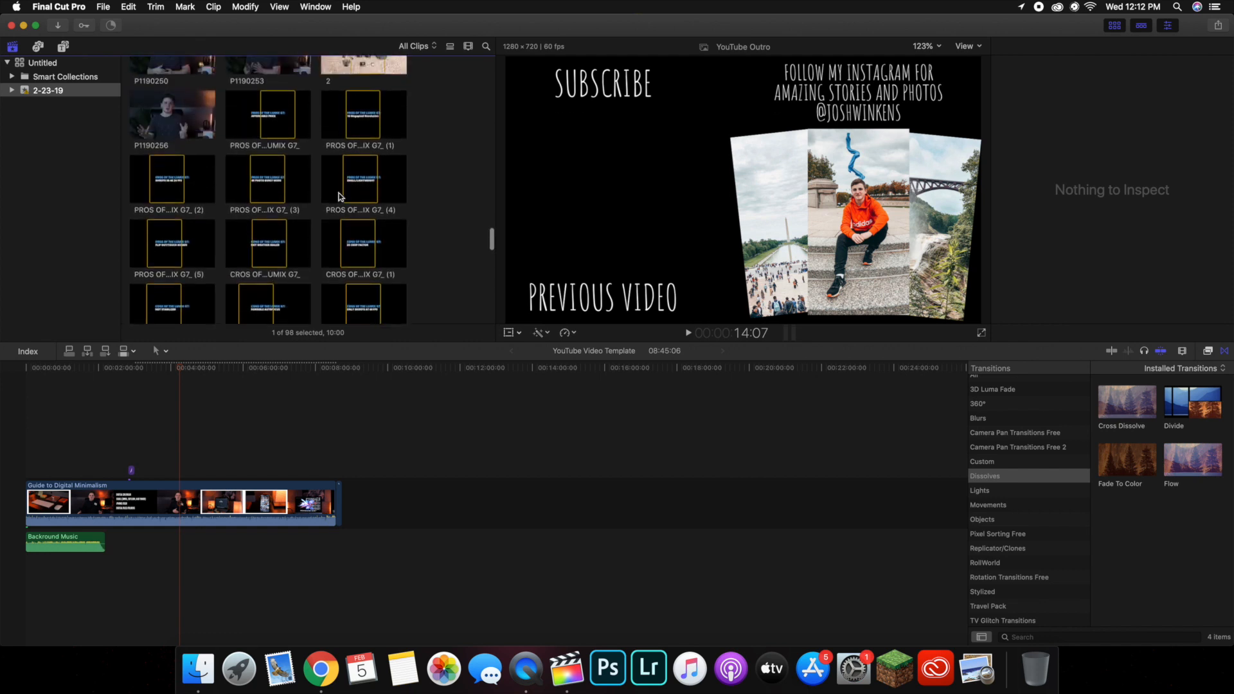
scroll(296, 216, down, 3)
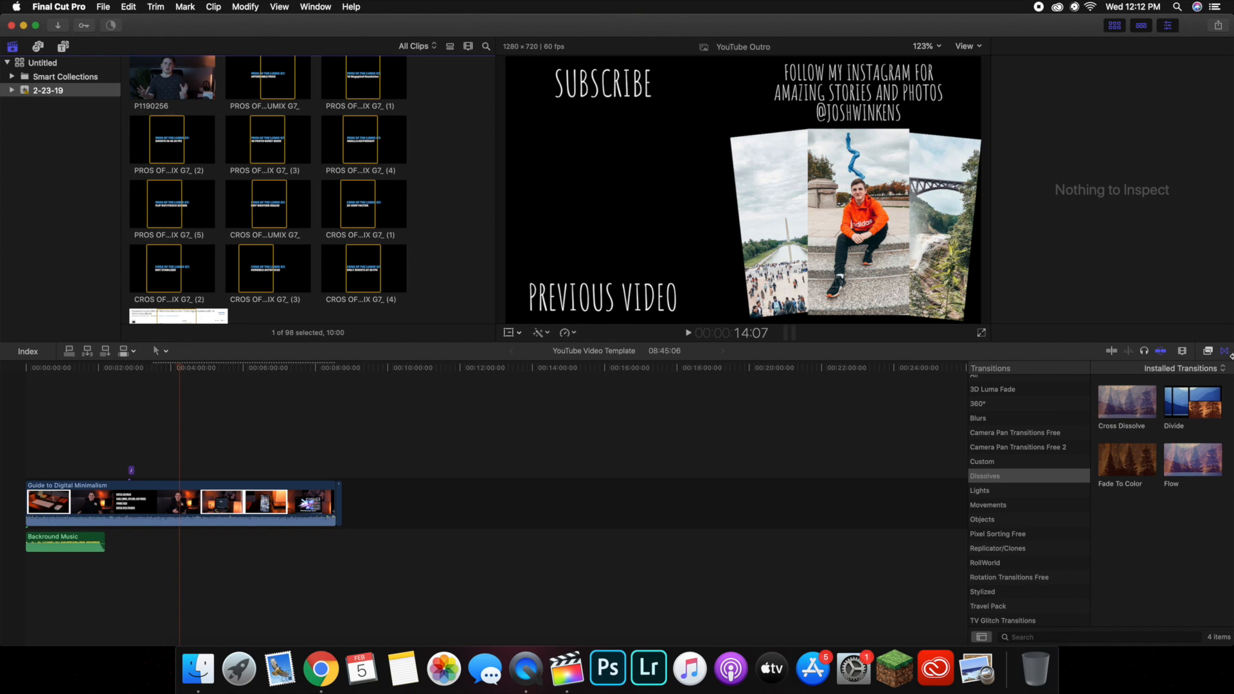
click(1209, 351)
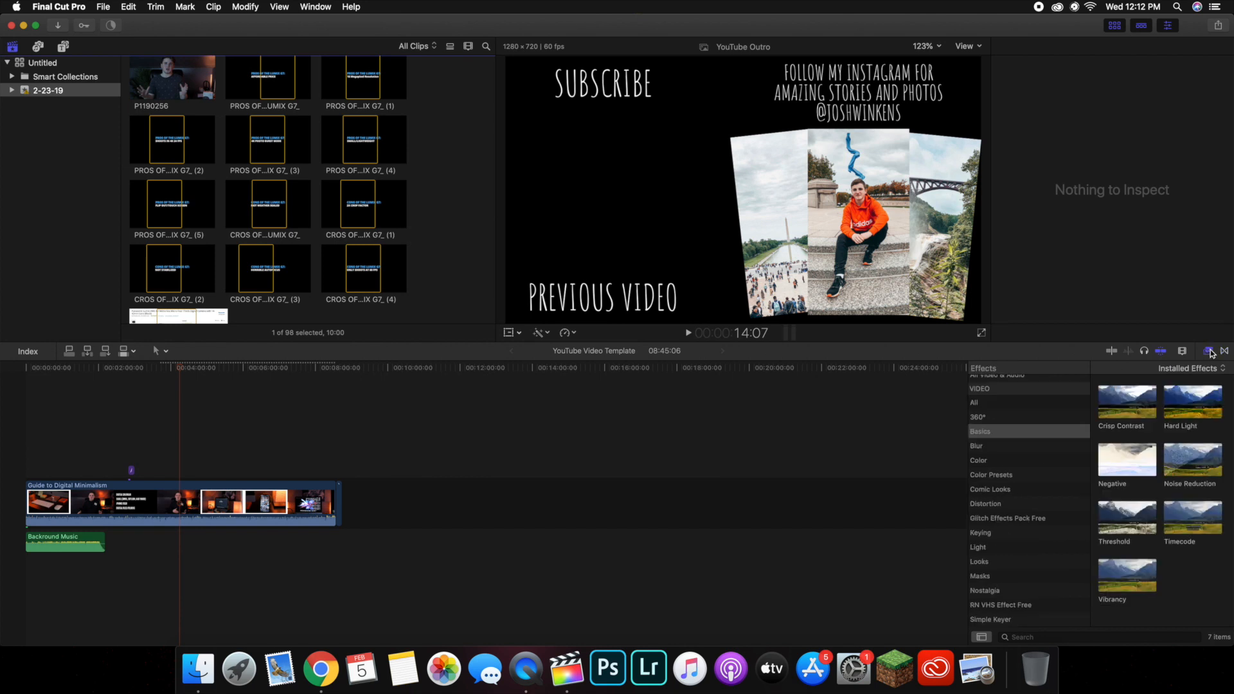
click(63, 47)
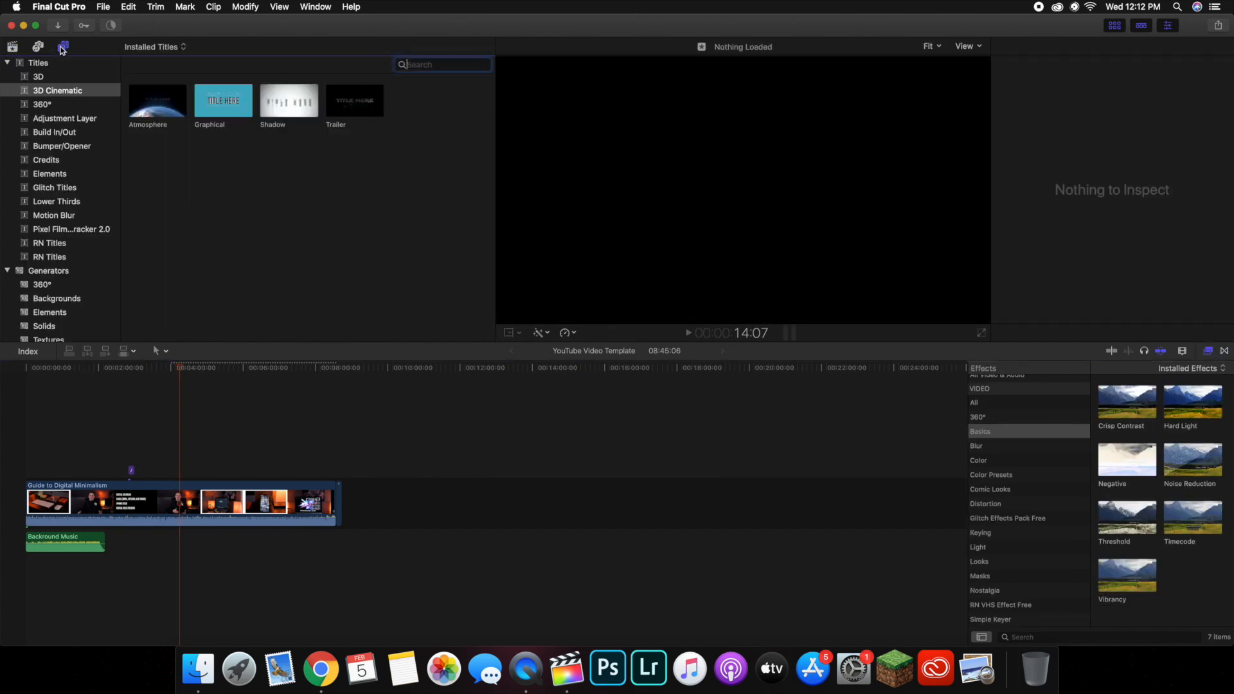
Examine the audio, color and video settings of the Guide to Digital Minimalism clip, and deselect it
click(179, 503)
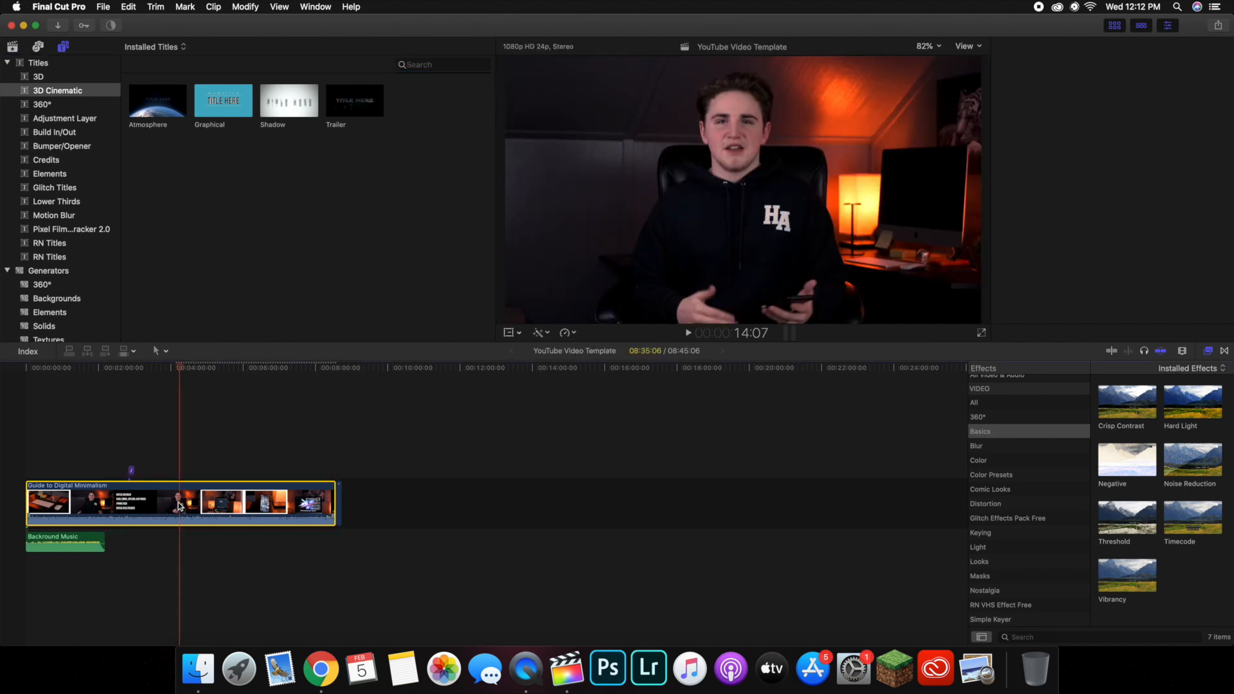
click(1033, 47)
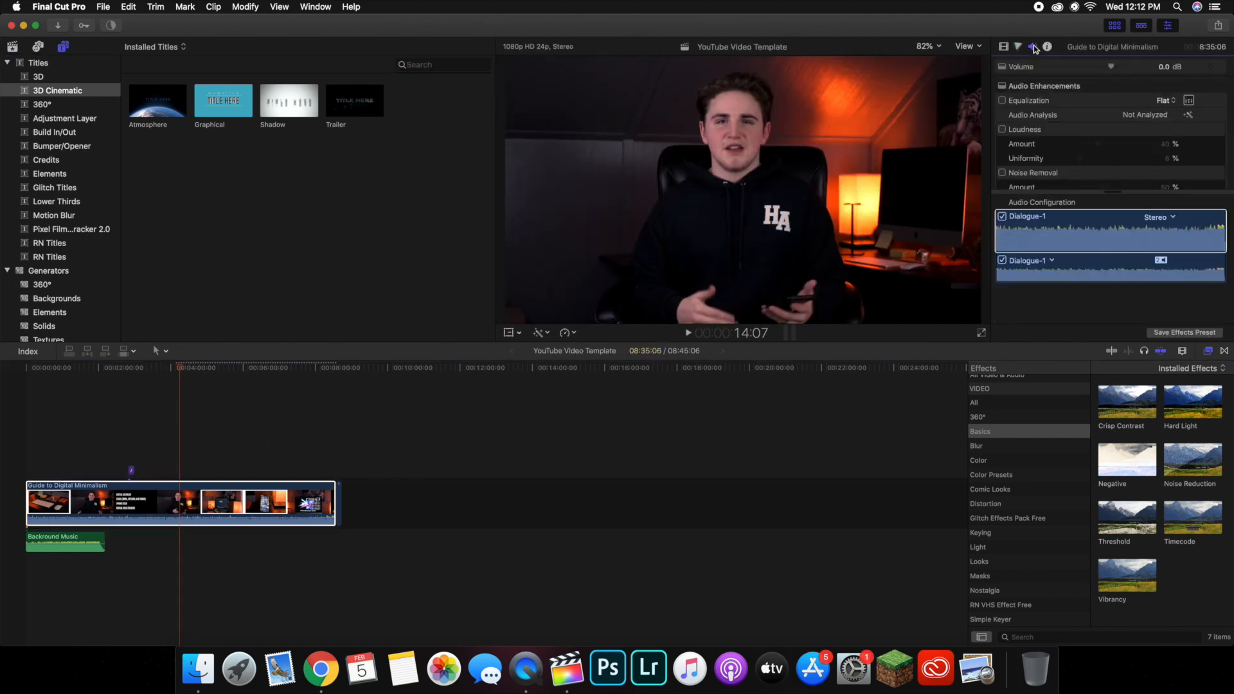
click(1019, 47)
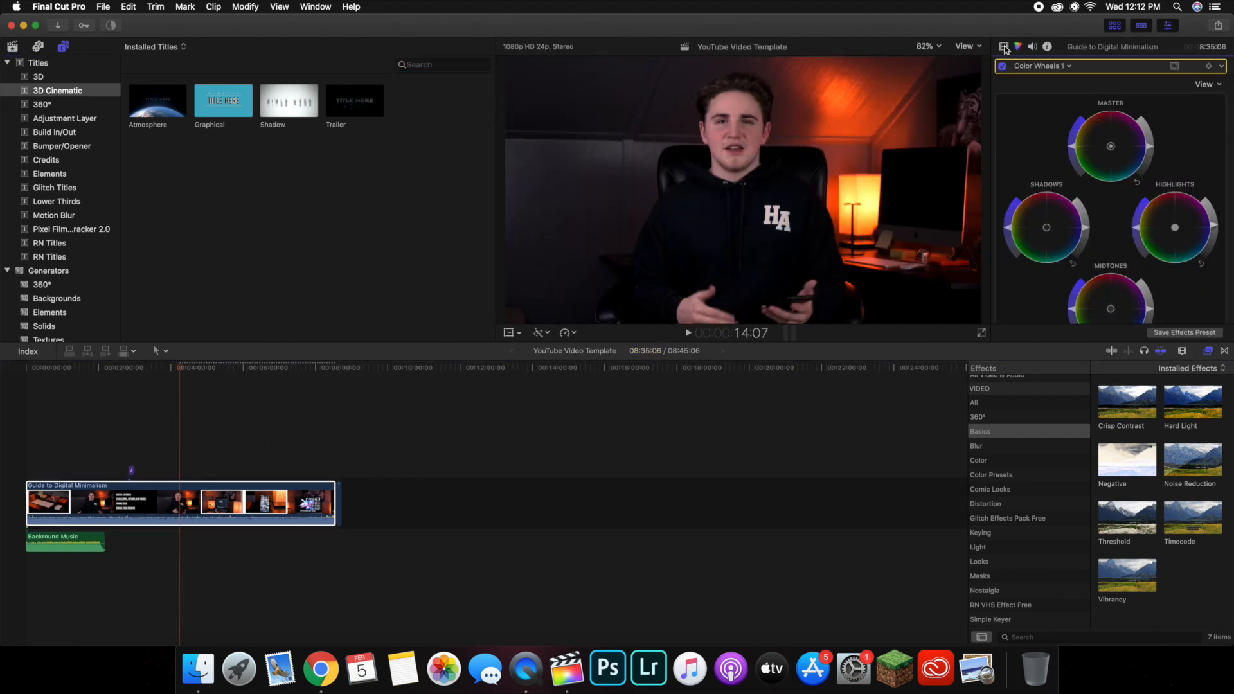
click(1004, 47)
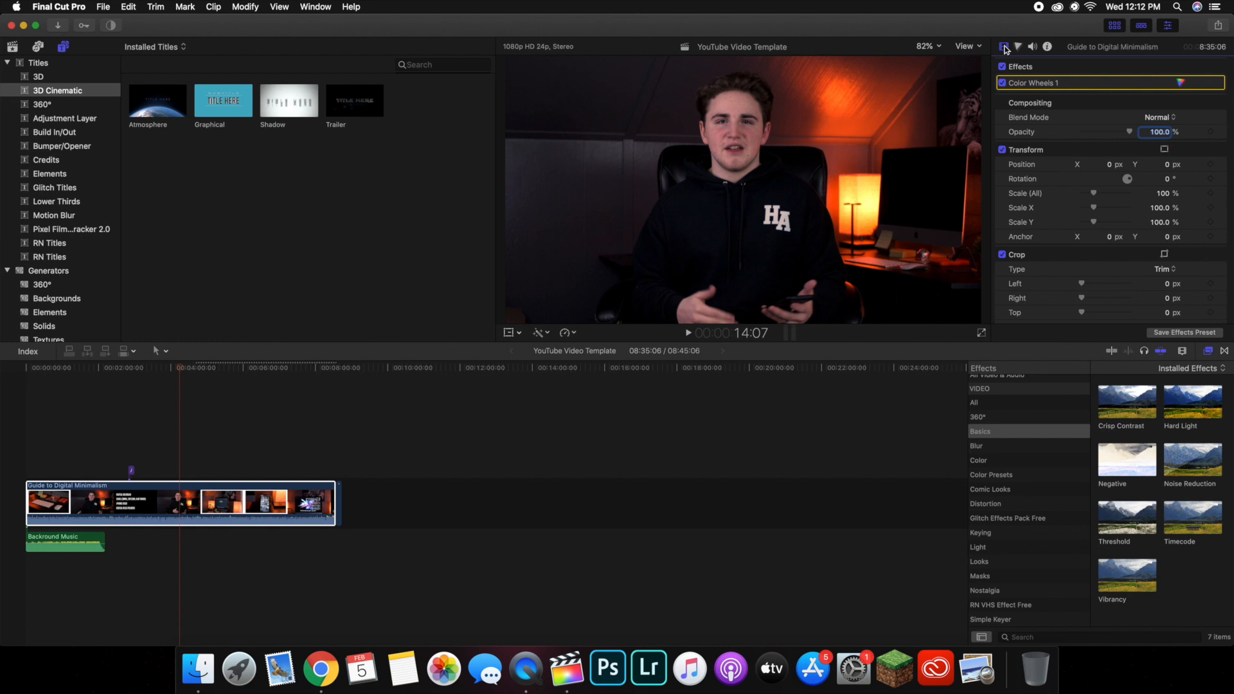
click(187, 434)
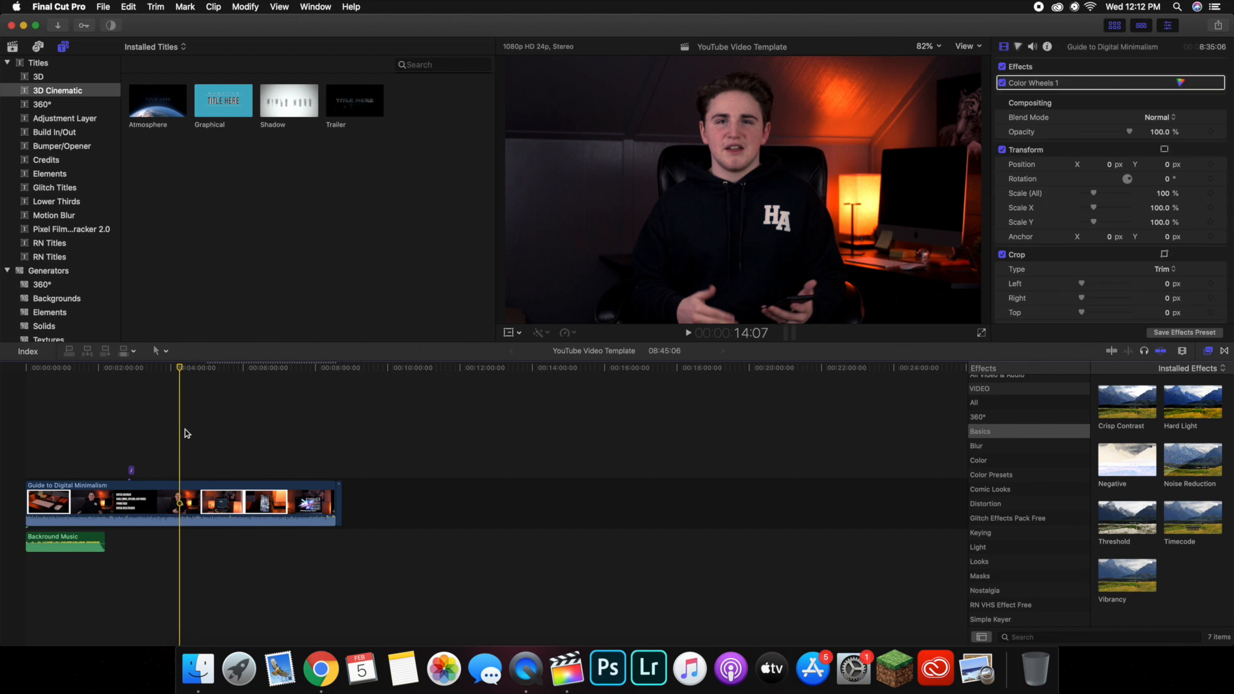